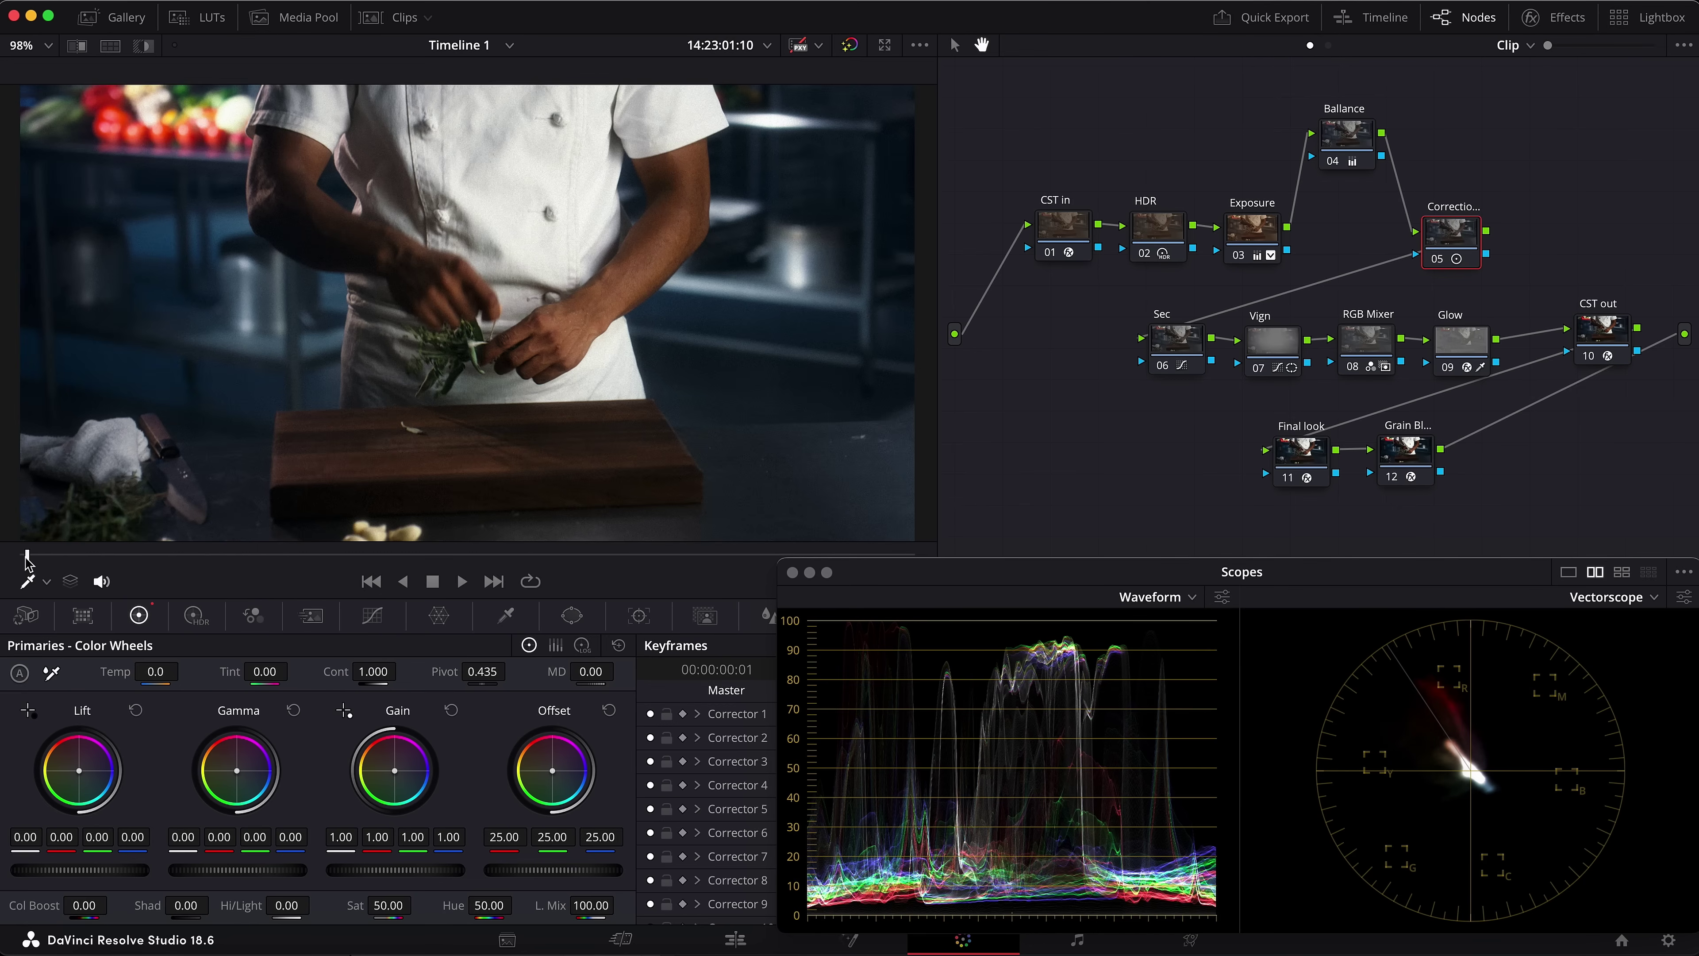
Play the timeline to the chef portrait shot at 14:23:09:00
key("space")
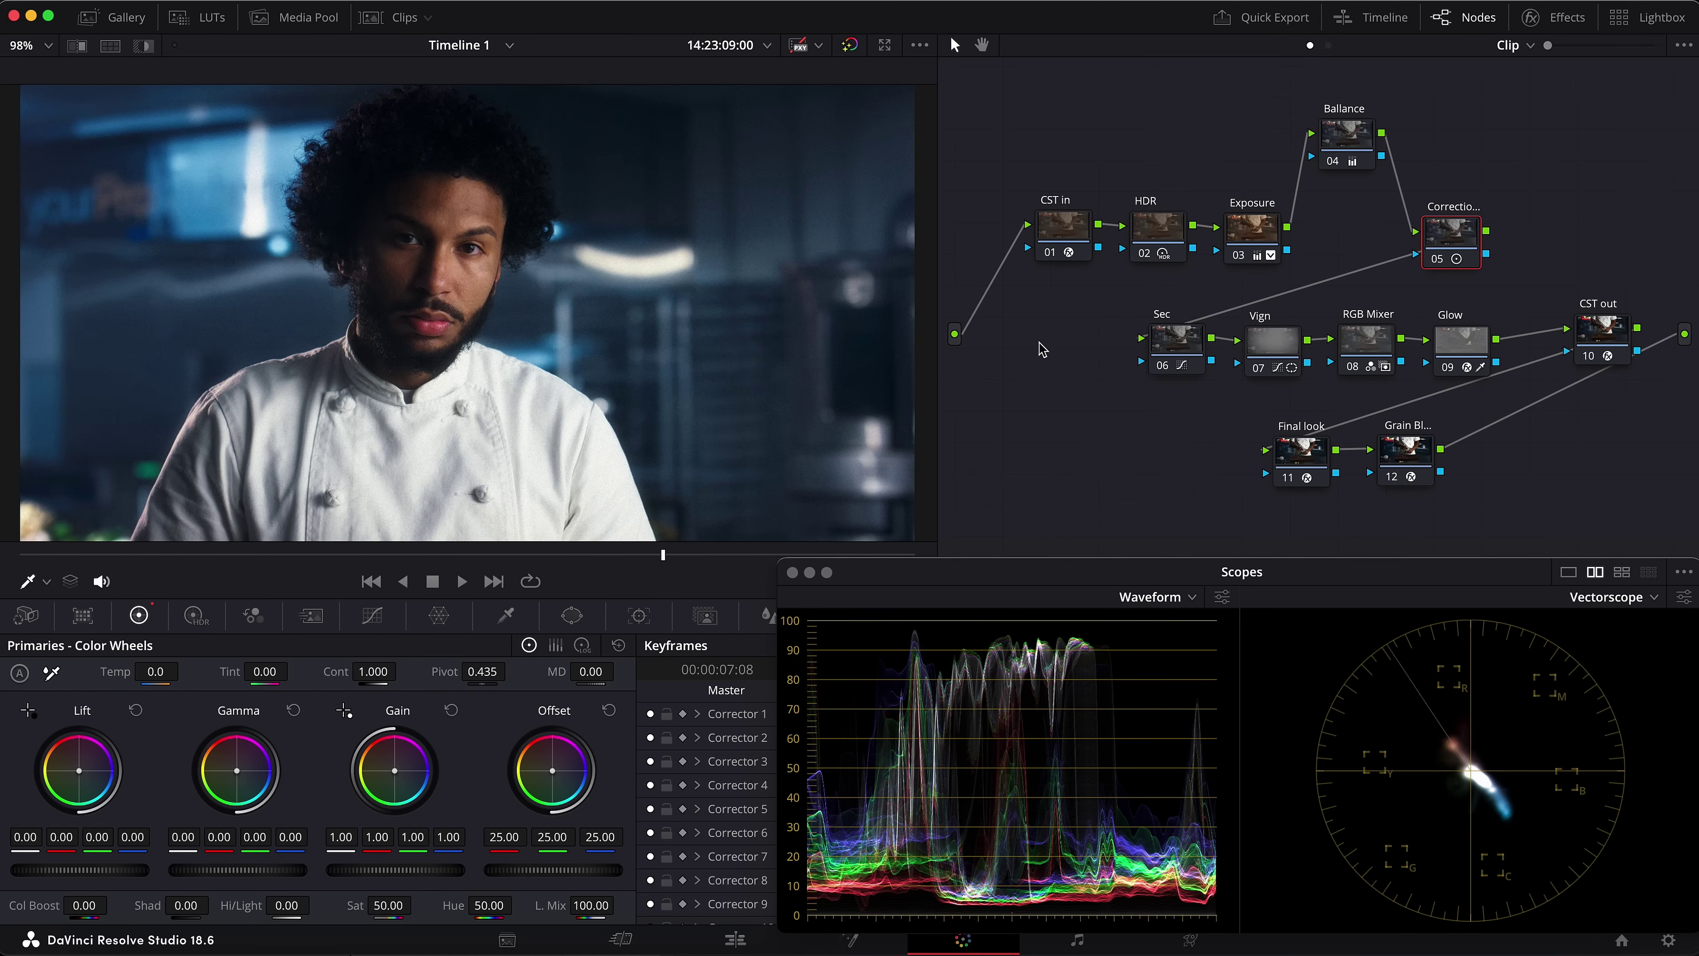
Disable nodes 05–09, 11 and 12 with Ctrl+D and select Ballance node 04
left_click_drag(1020, 332, 1471, 480)
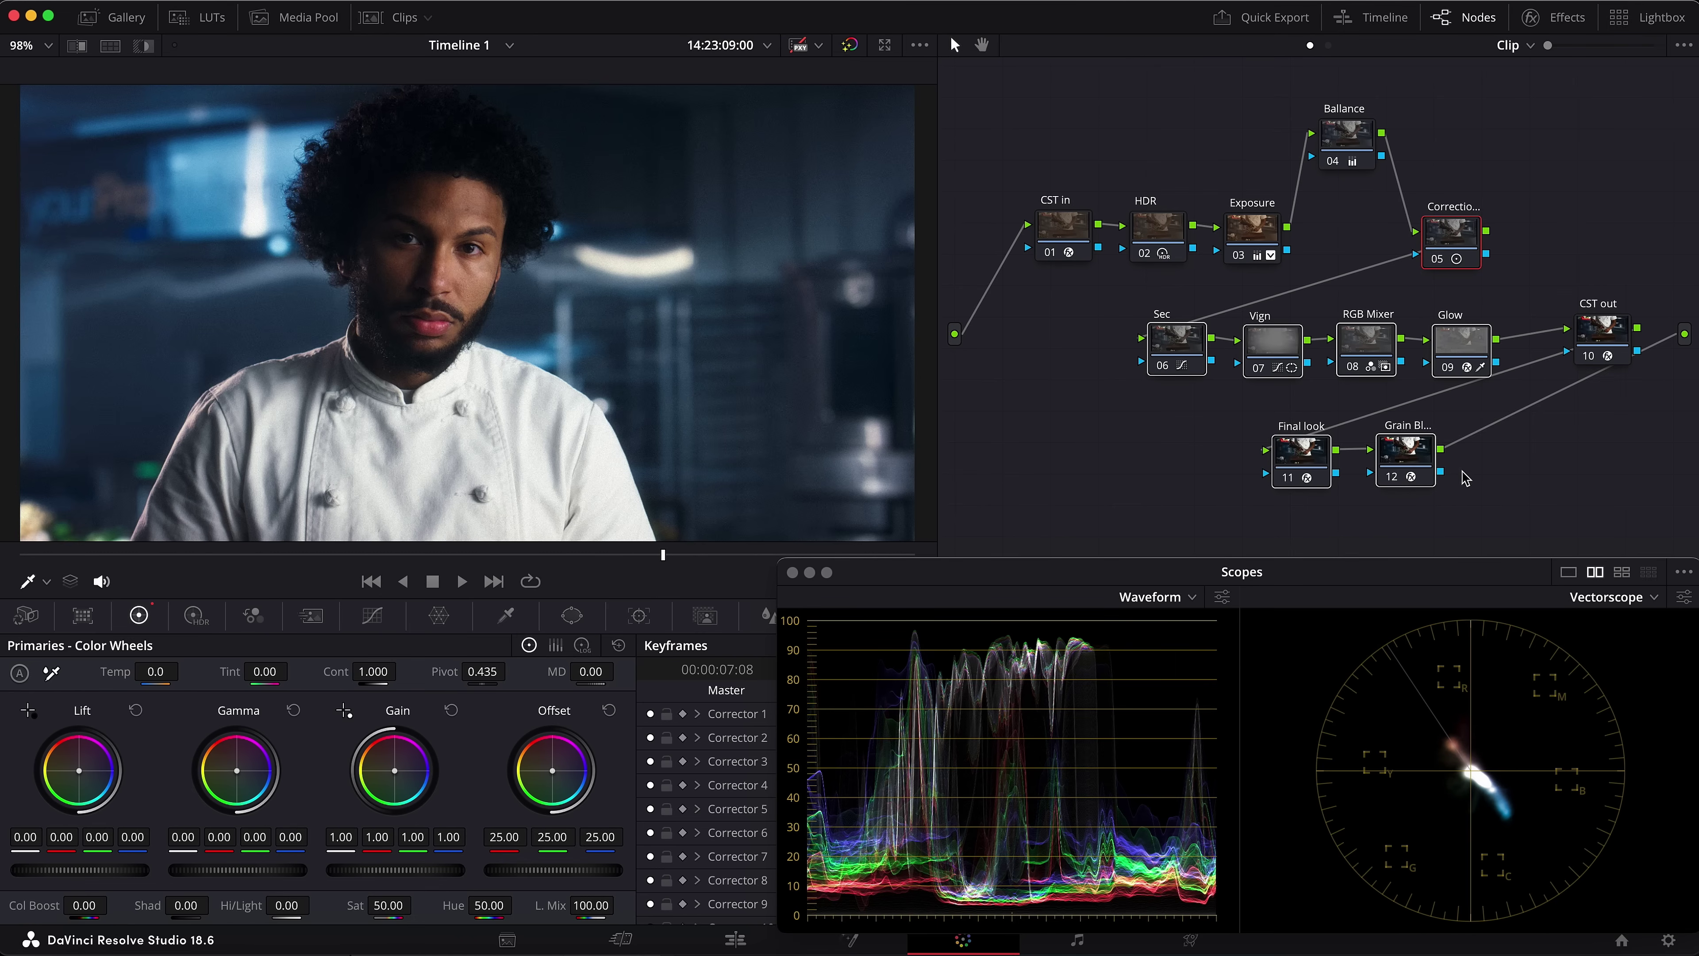
key("super+d")
left_click_drag(1333, 115, 1327, 108)
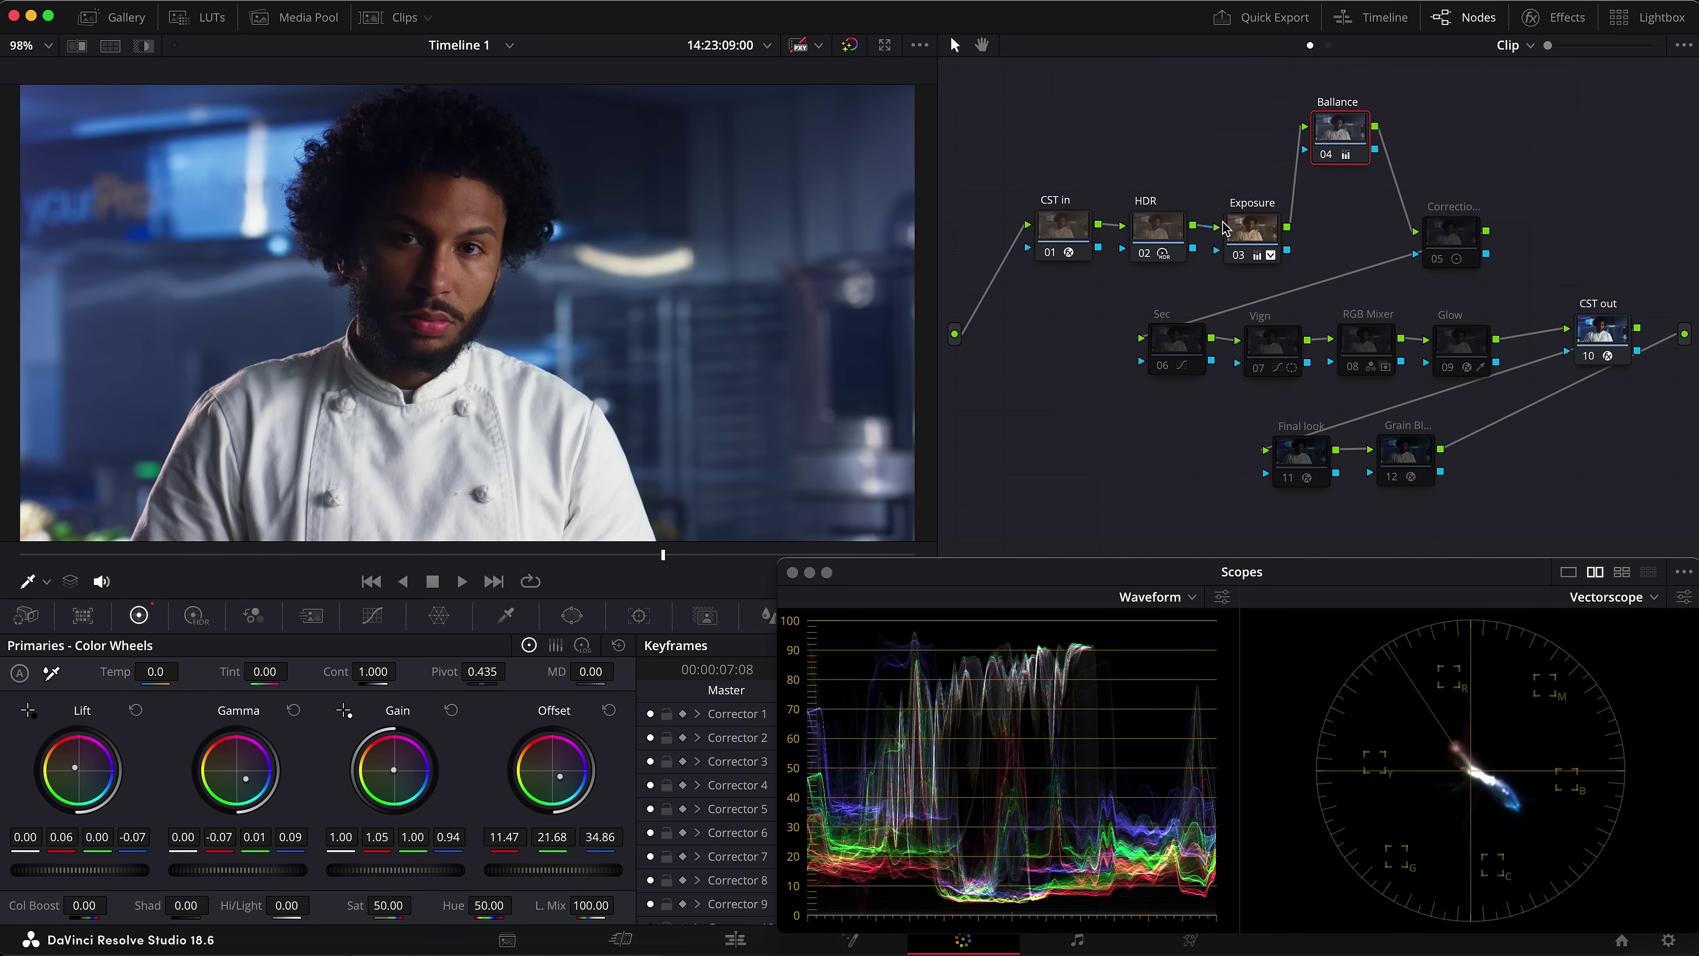
left_click_drag(1328, 155, 1331, 160)
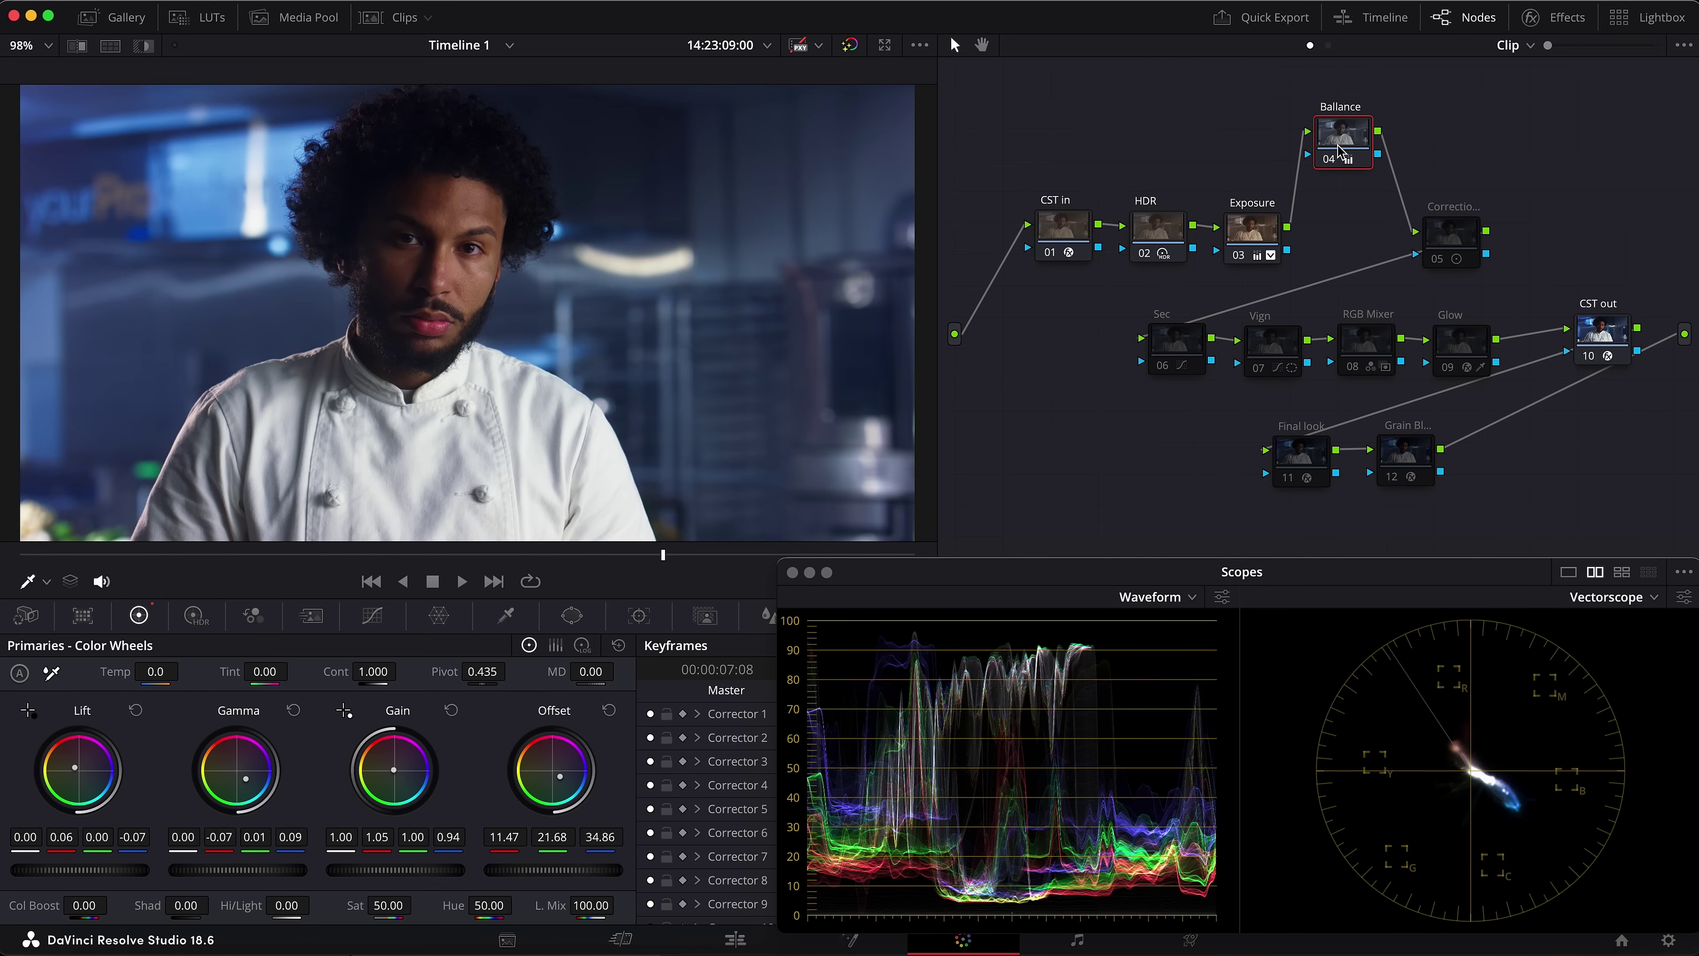
Apply Reset Node Grade to the Ballance node, check Camera Raw, and return to Color Wheels
right_click(1344, 146)
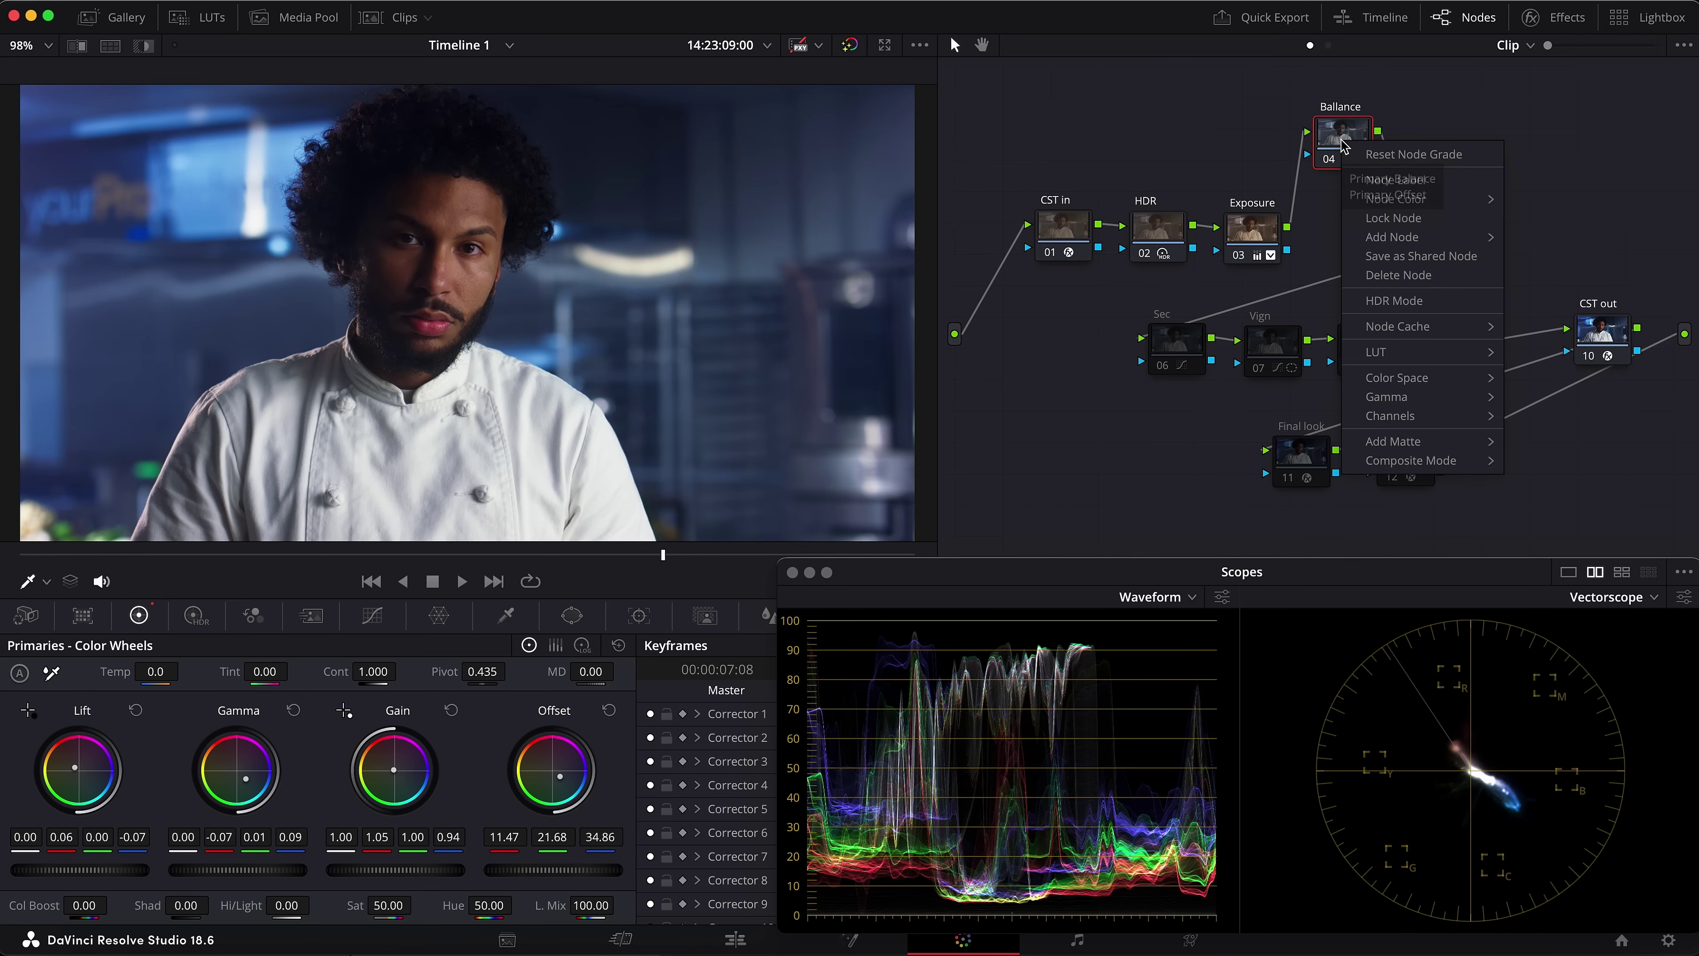
left_click(1394, 155)
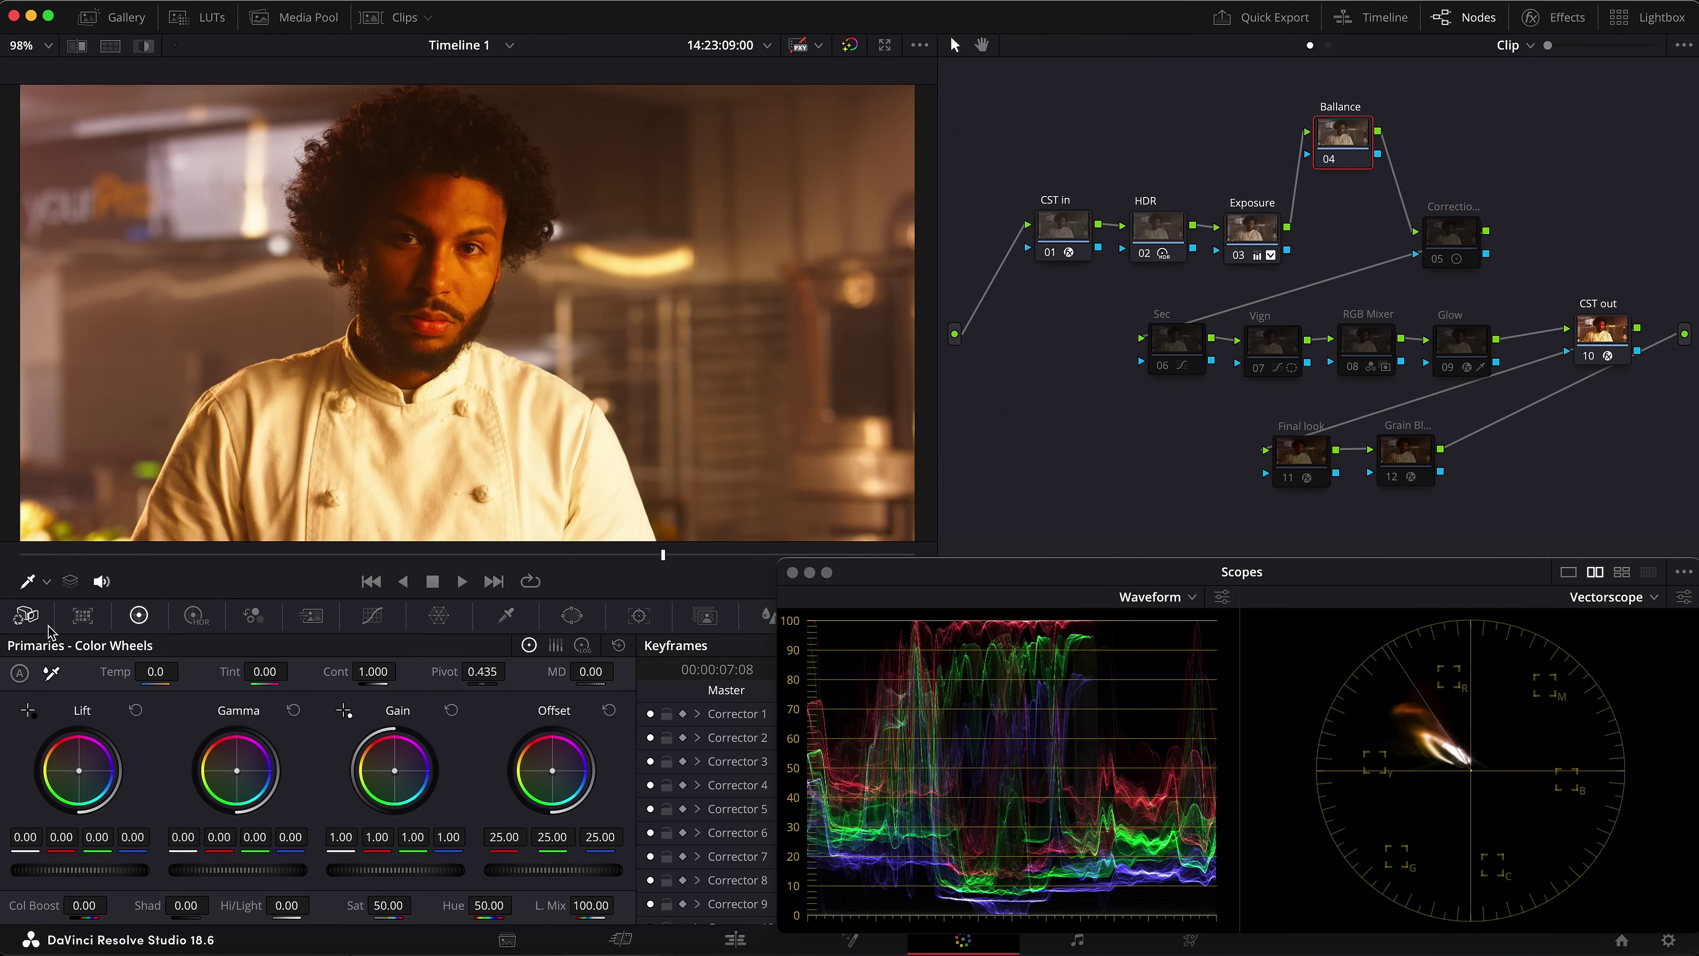
left_click(25, 615)
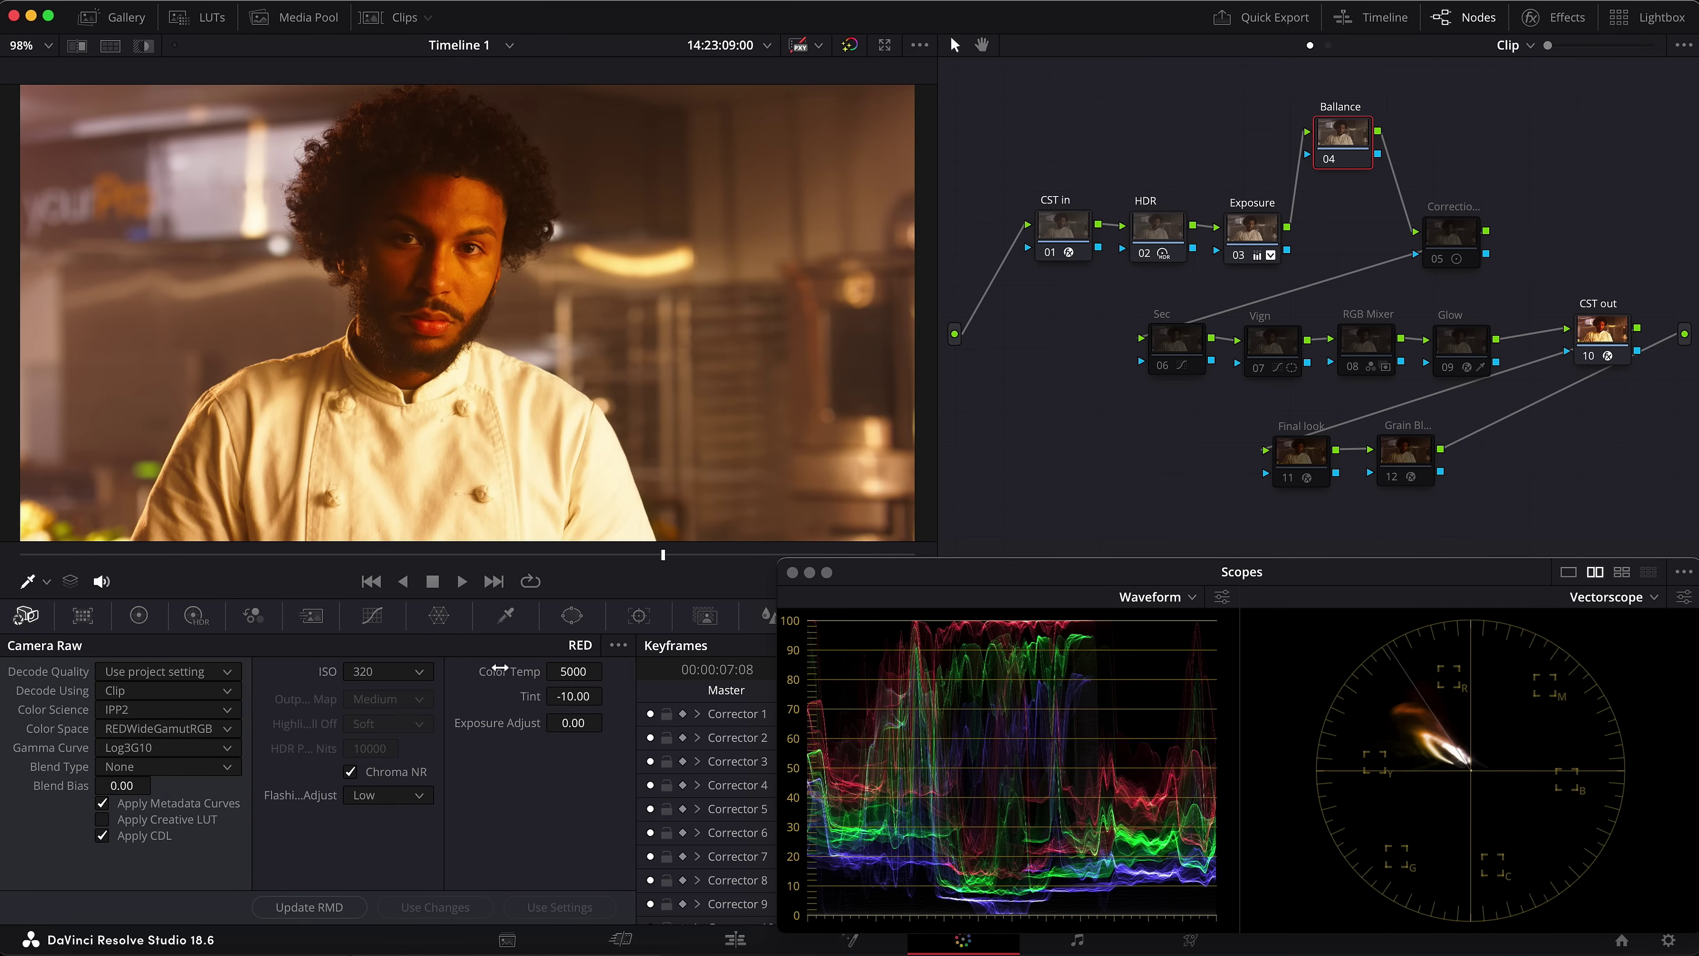
left_click(137, 616)
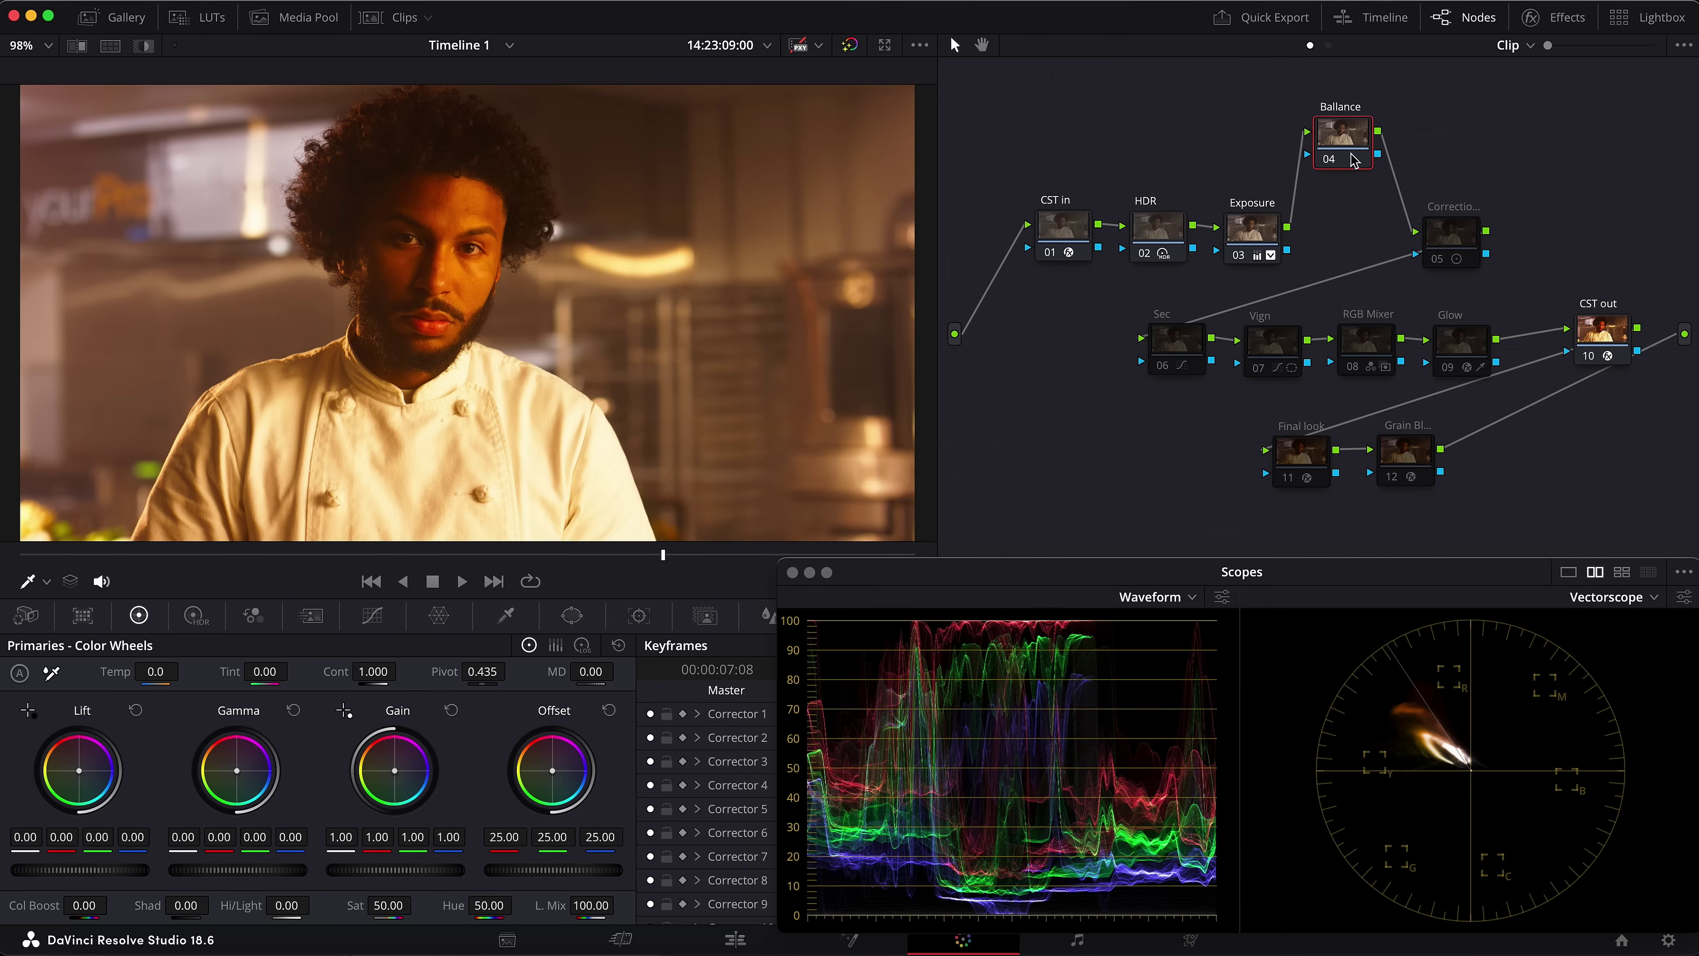
left_click_drag(1340, 148, 1347, 140)
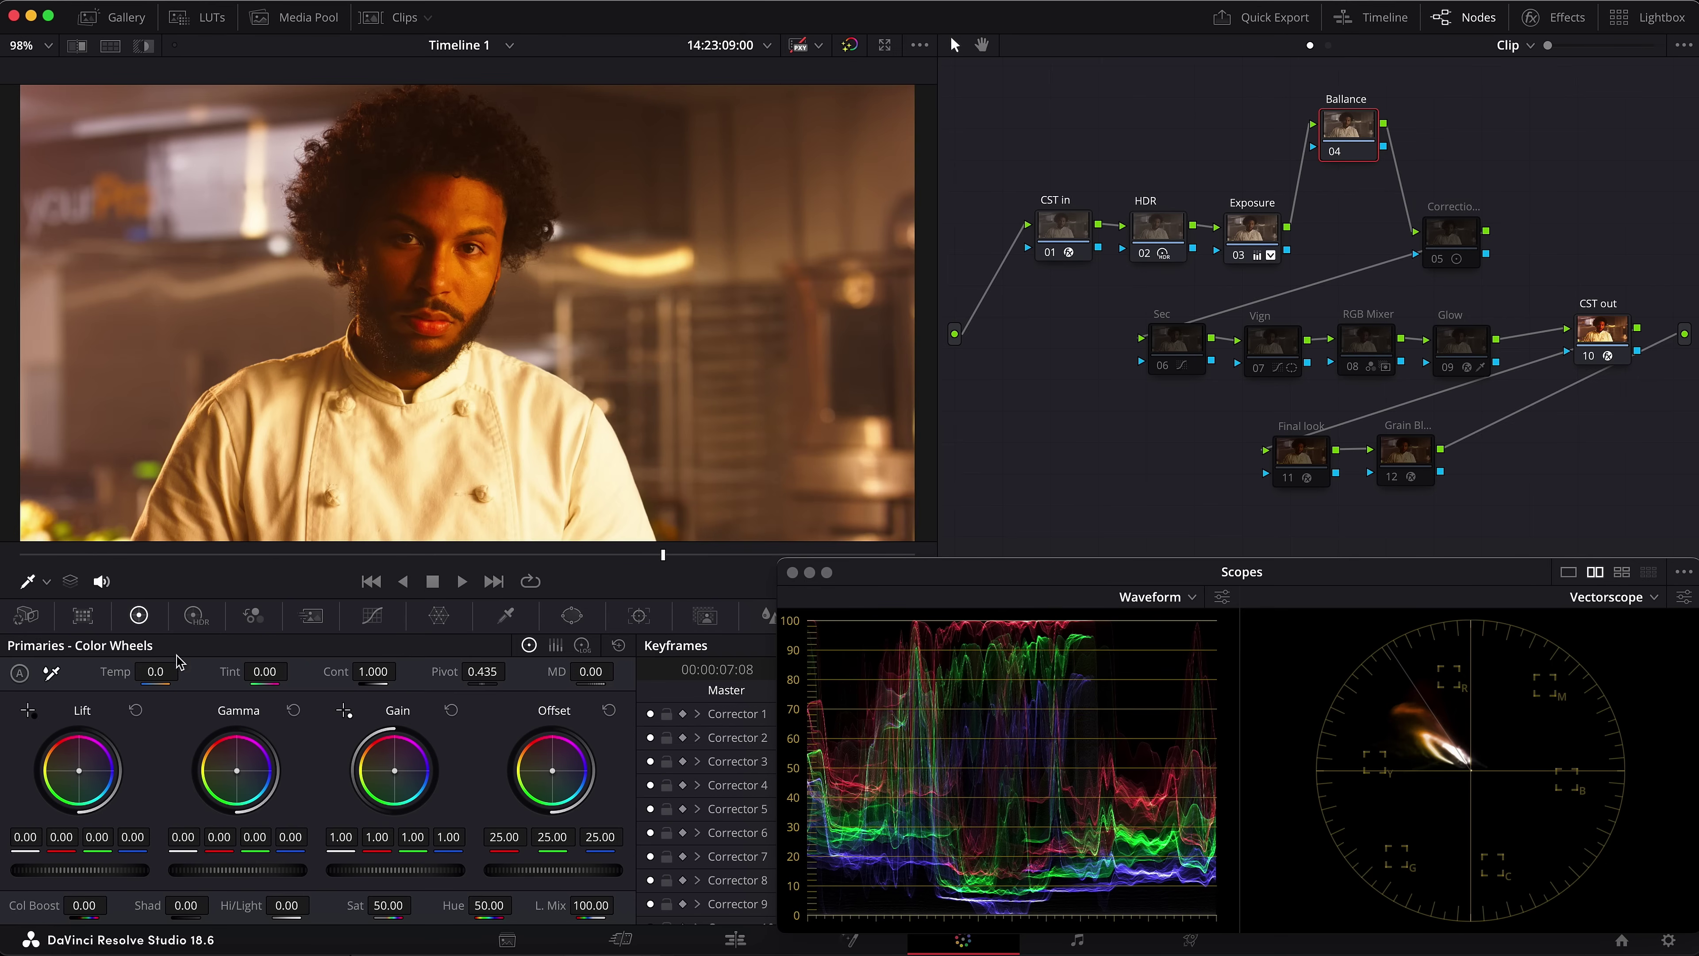
Set the Ballance node's Temp to -1280.0 and Tint to -7.00
left_click_drag(156, 672, 99, 672)
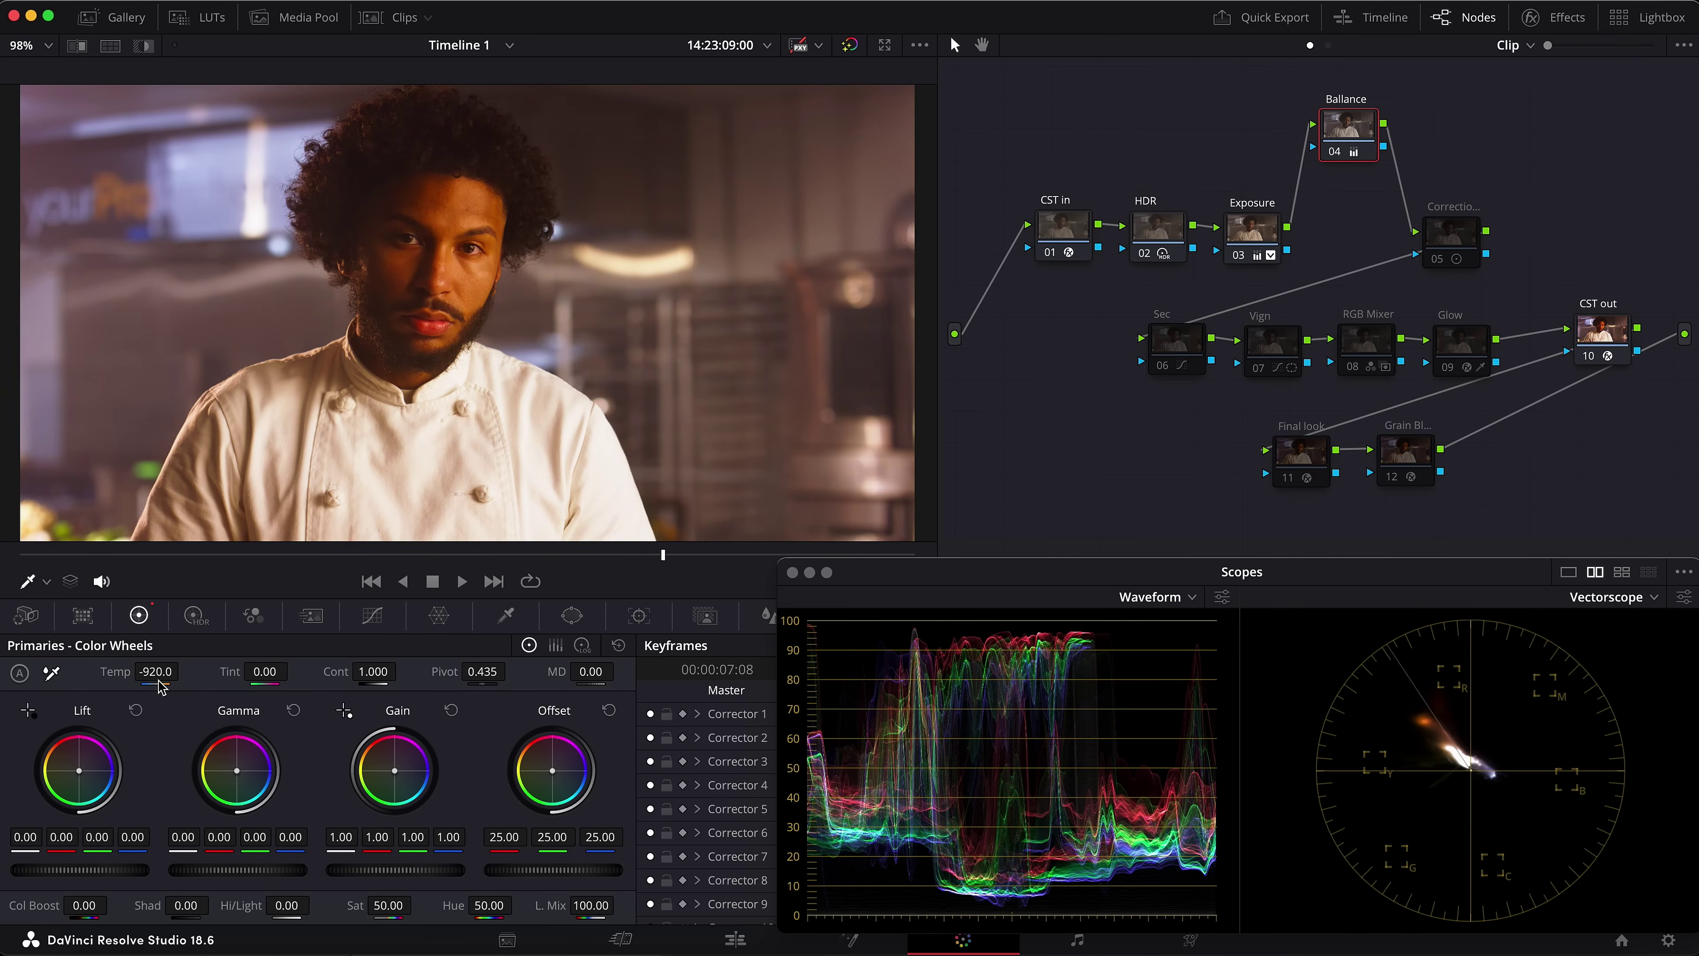
left_click_drag(156, 671, 94, 671)
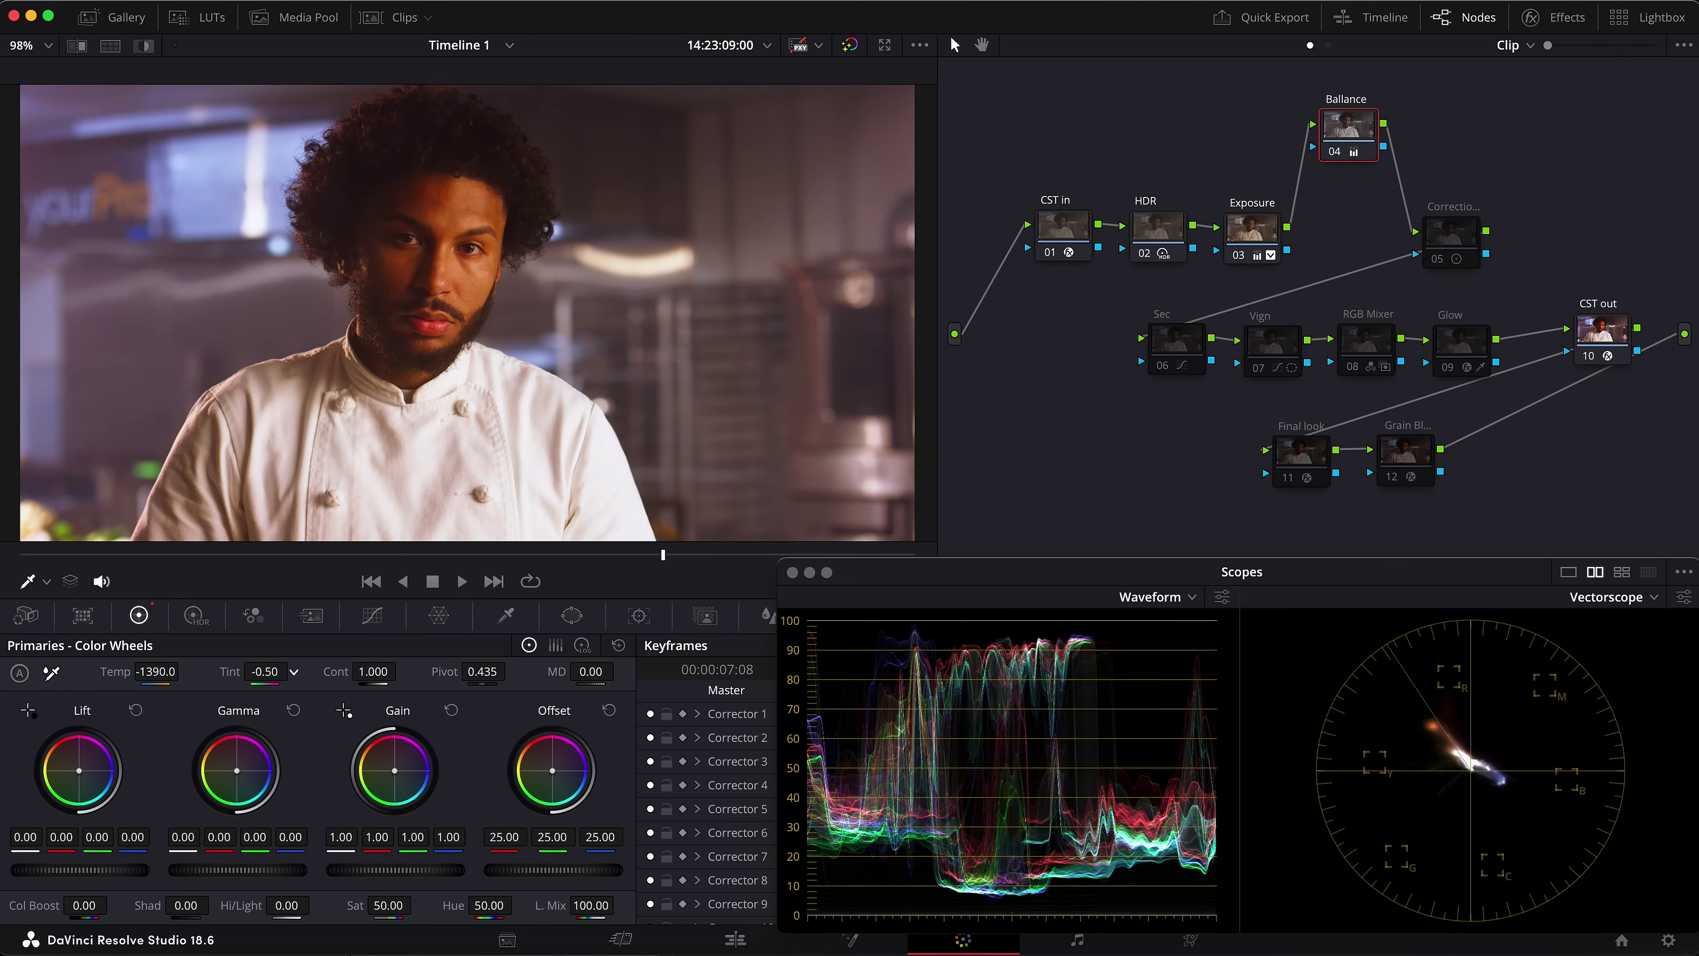
left_click_drag(265, 672, 233, 671)
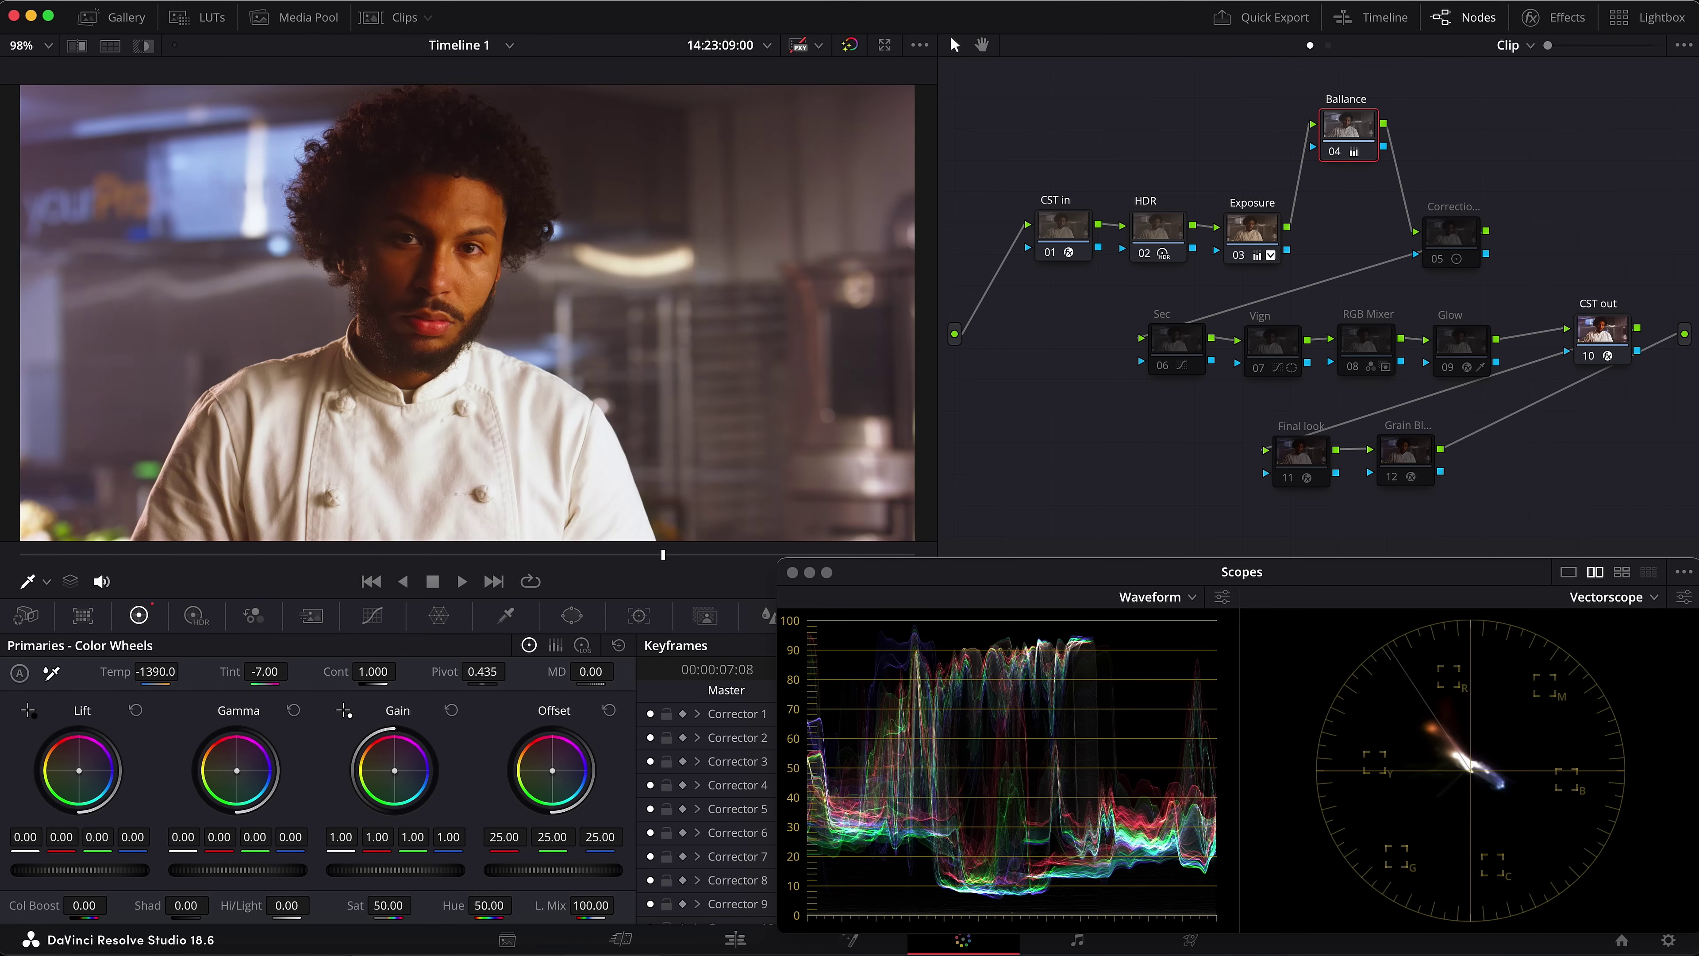
left_click_drag(155, 671, 163, 672)
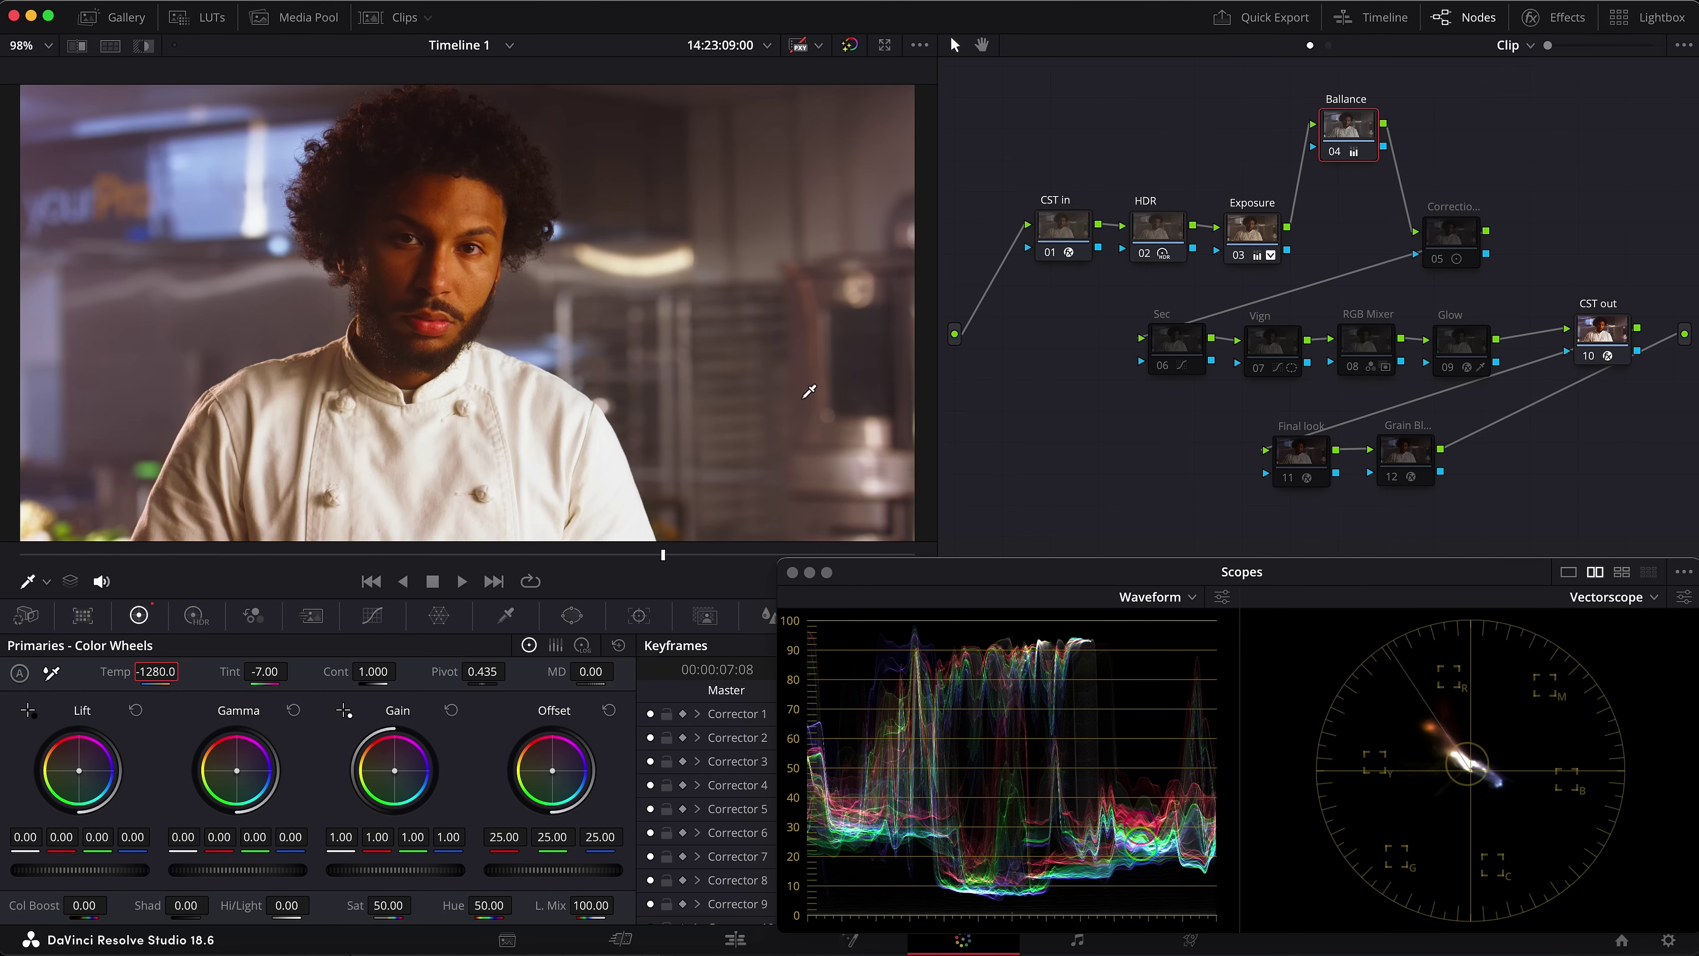
Lower the orange-red saturation with a point on the Hue vs Sat curve
left_click(373, 616)
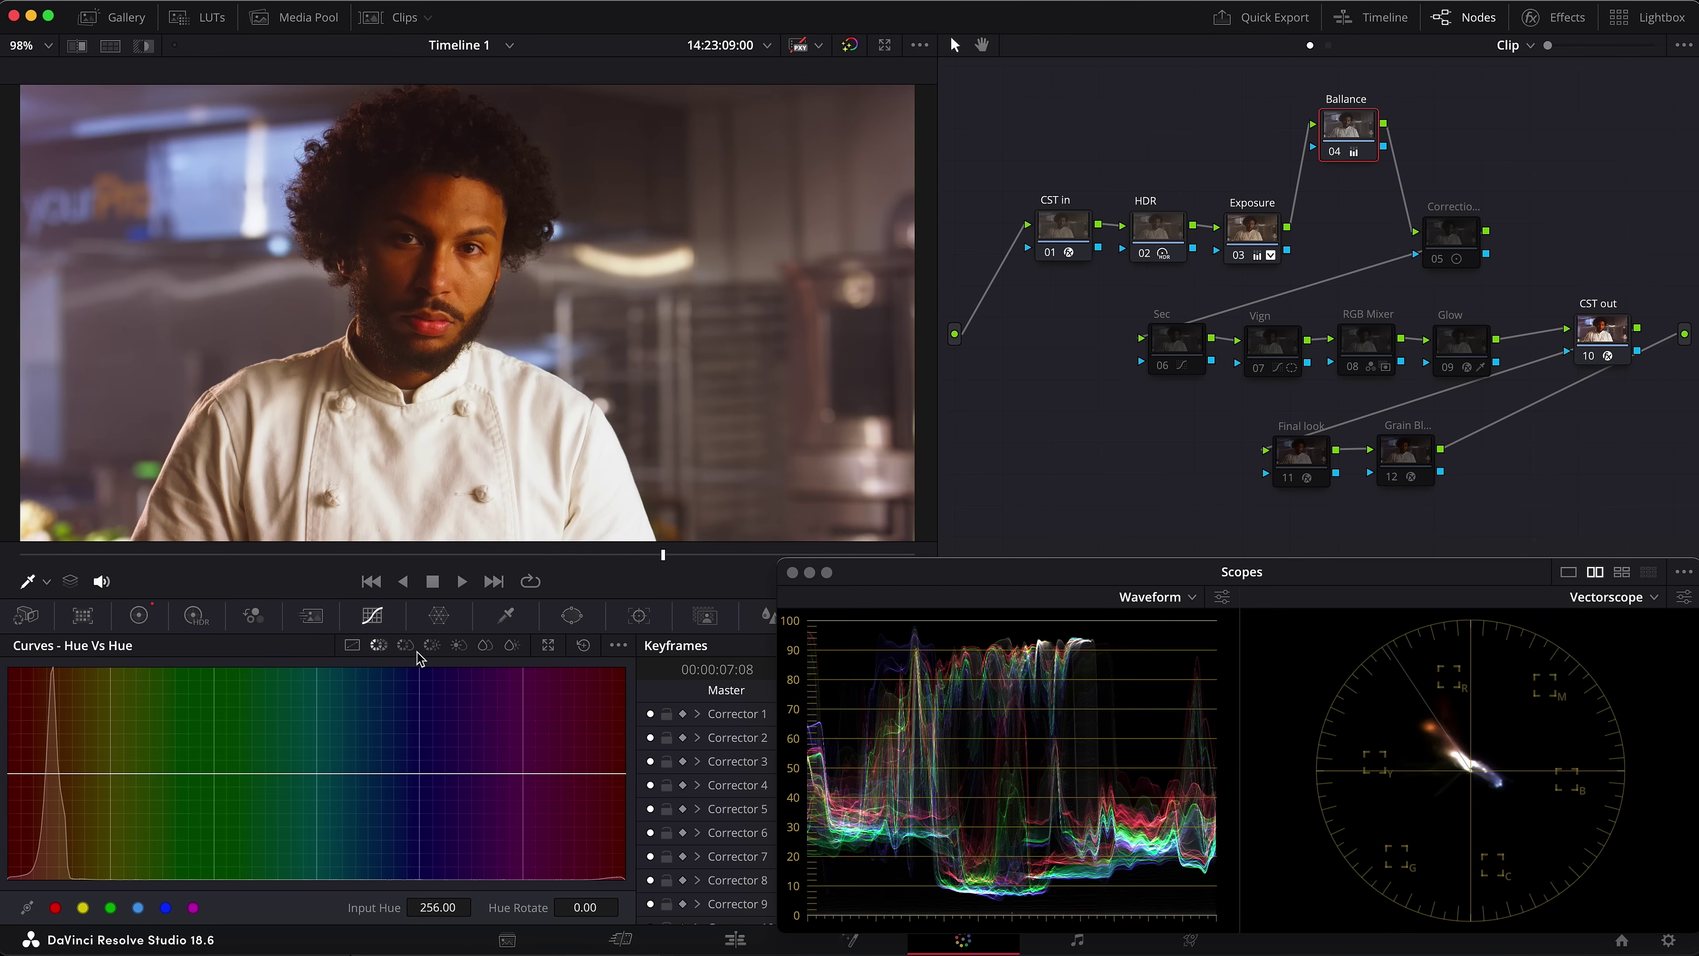
left_click(405, 645)
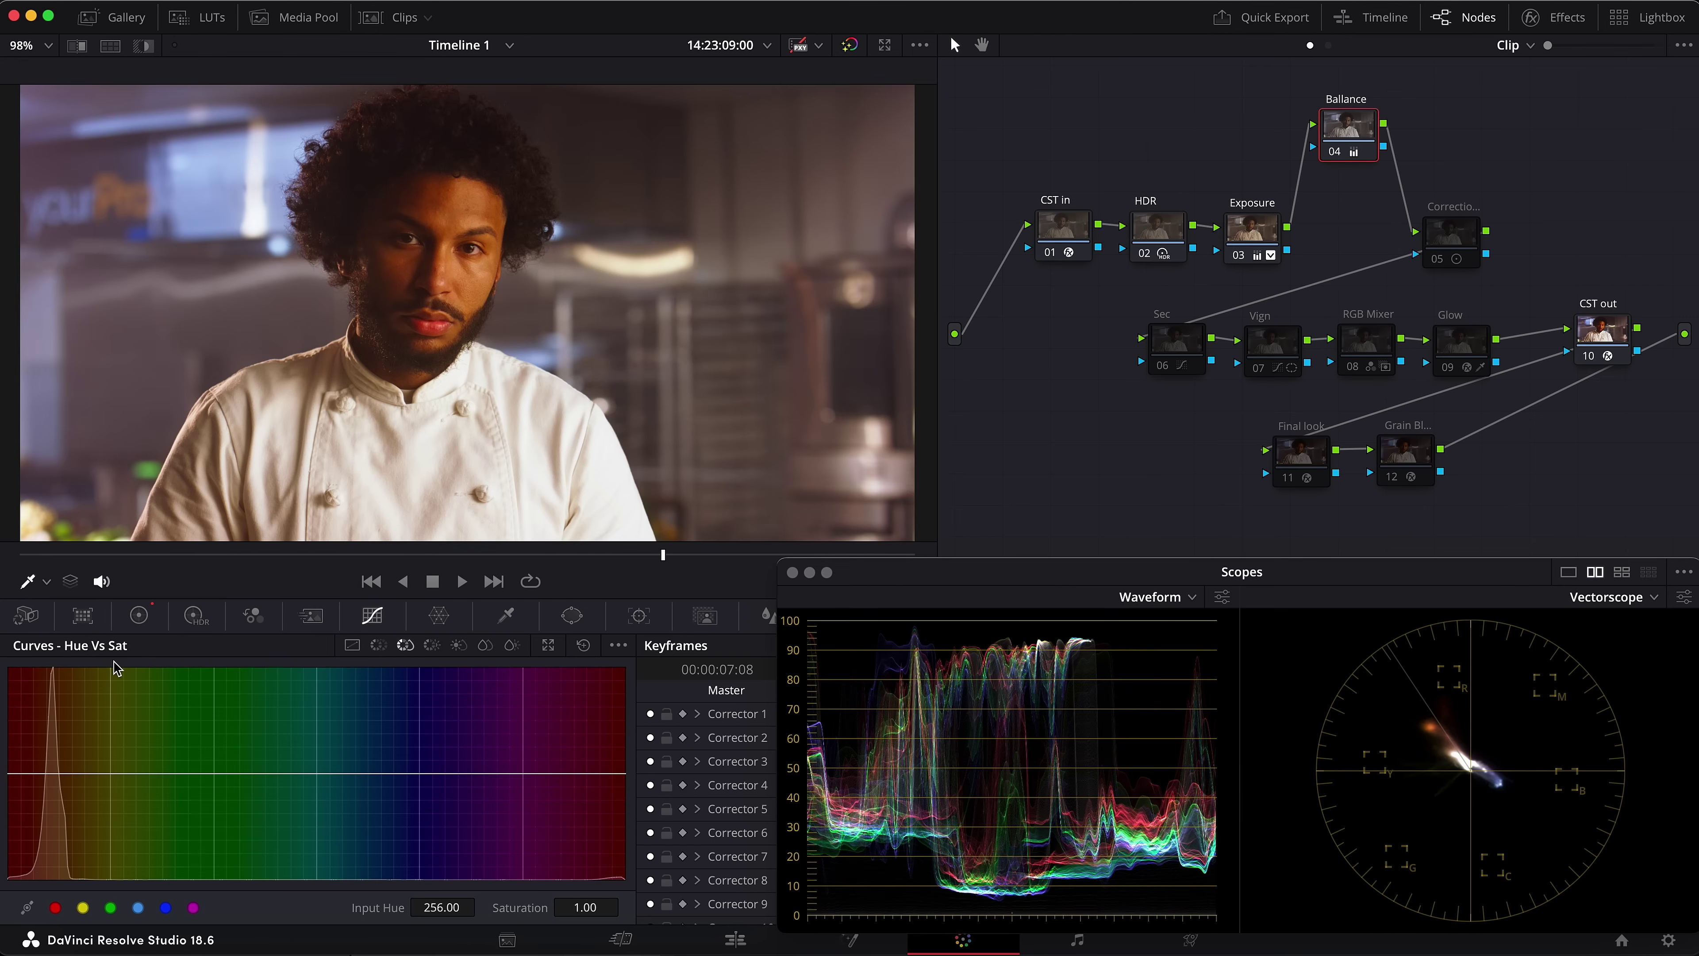
left_click(57, 907)
left_click_drag(60, 775, 59, 800)
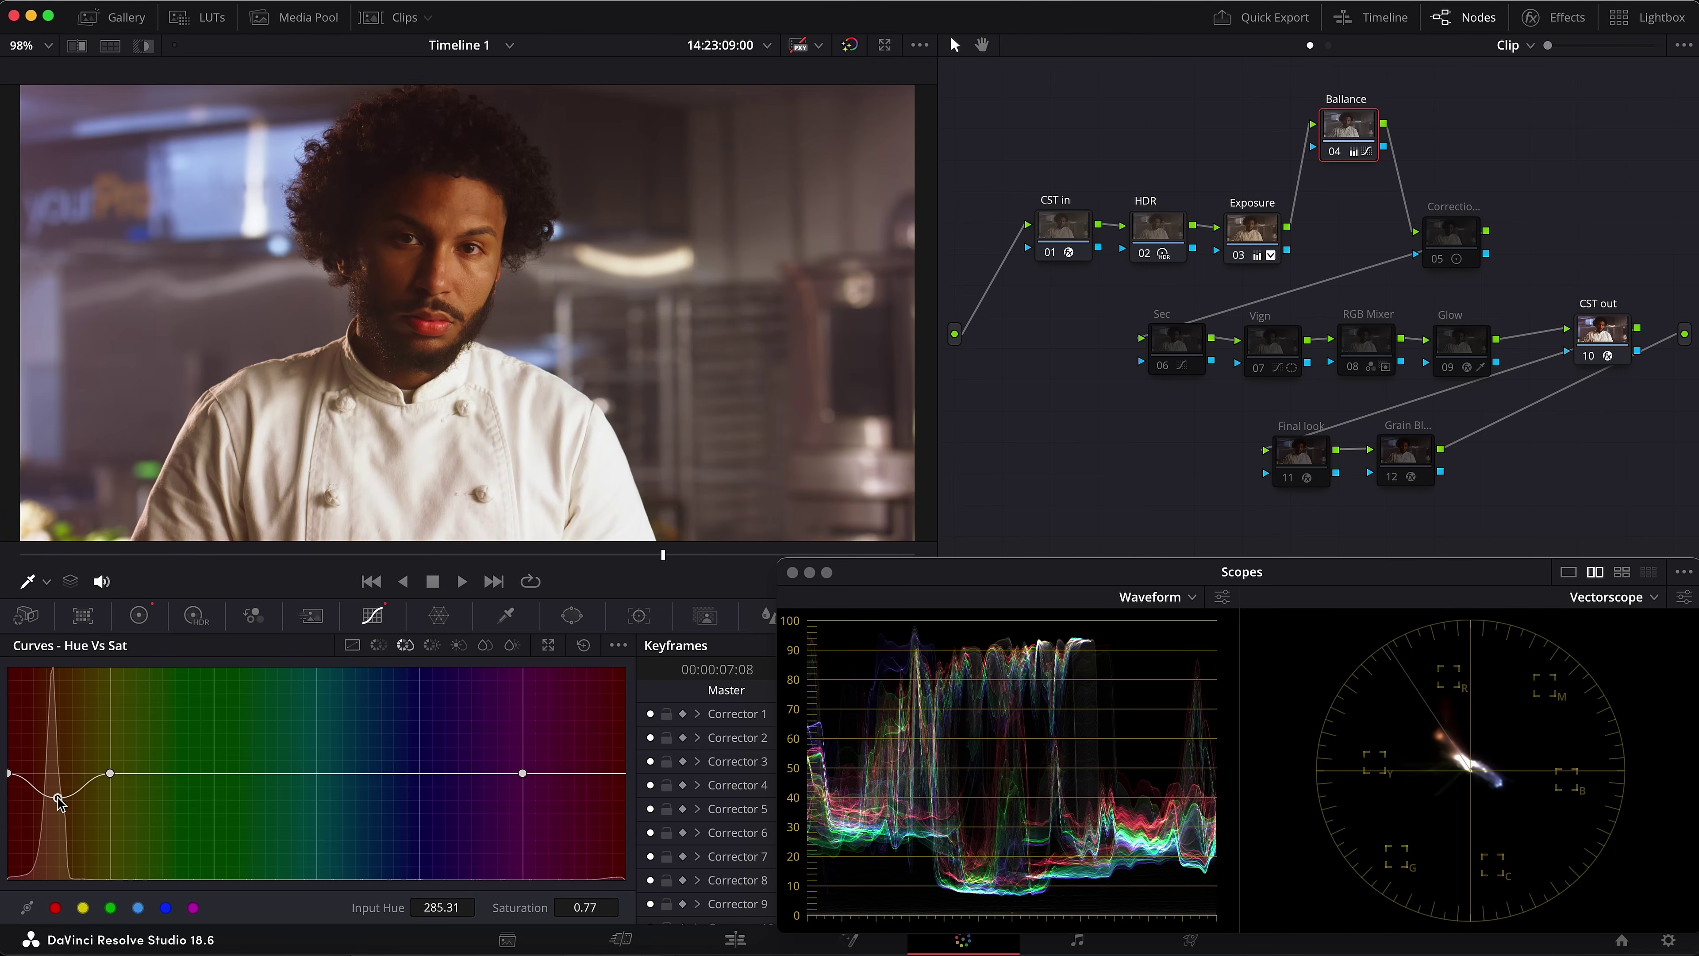
Set the Lift master to -0.02 and the Gamma master to 0.01
left_click(140, 617)
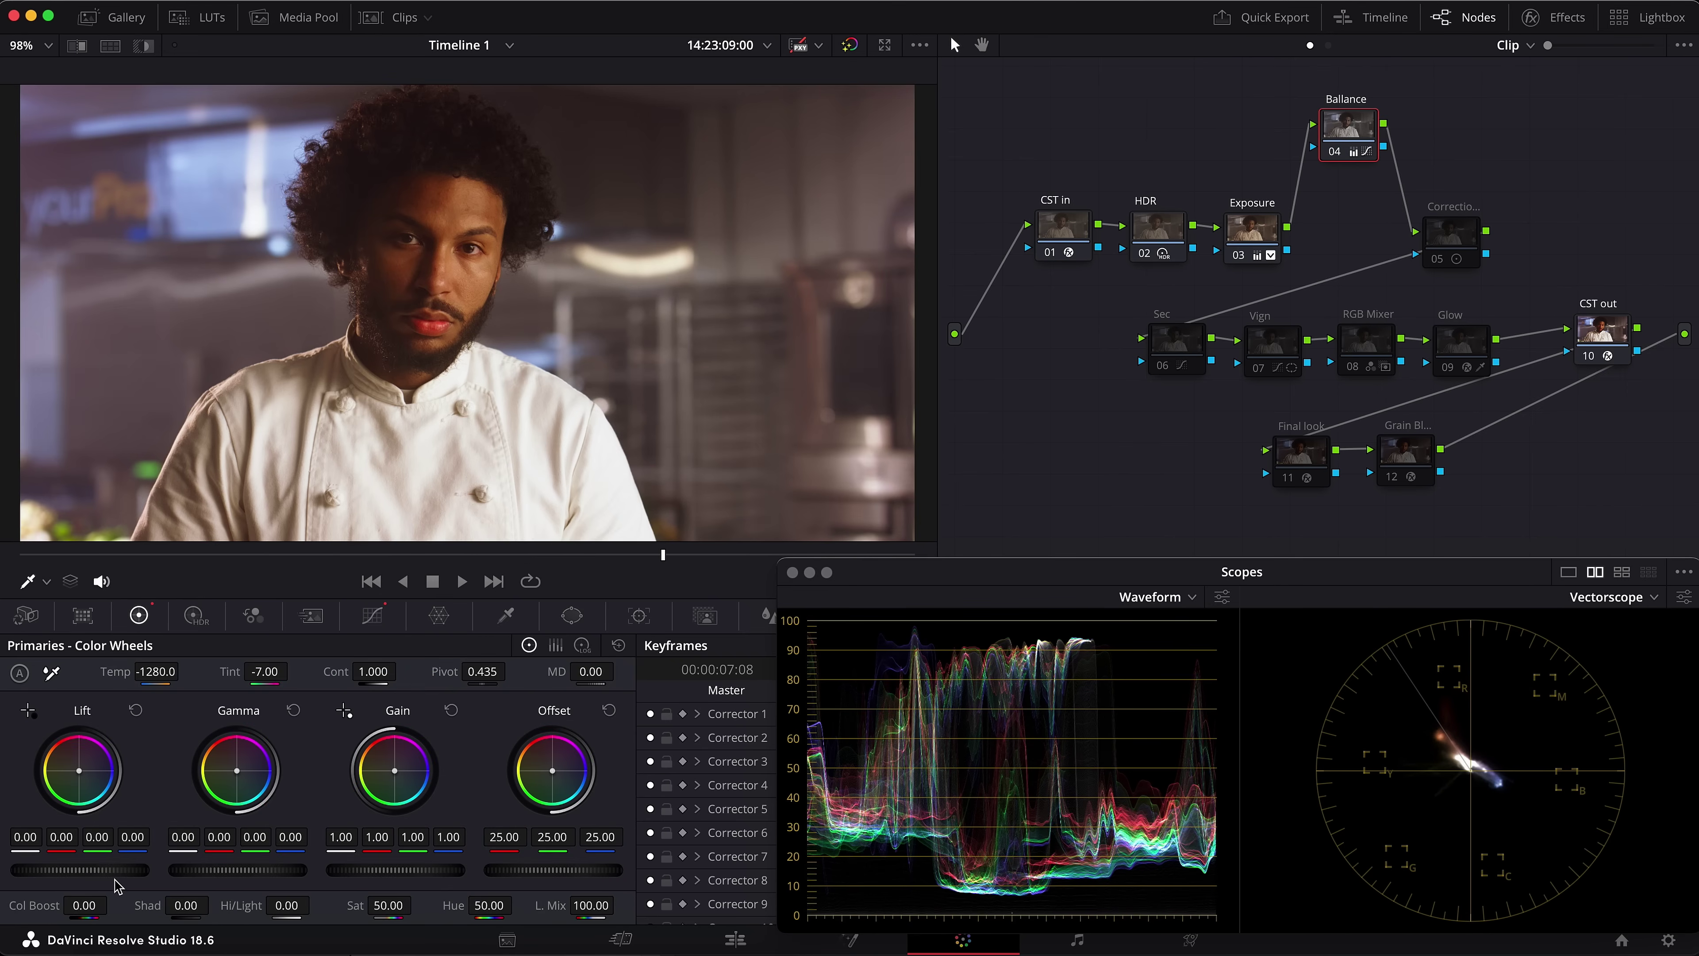
left_click_drag(108, 870, 87, 870)
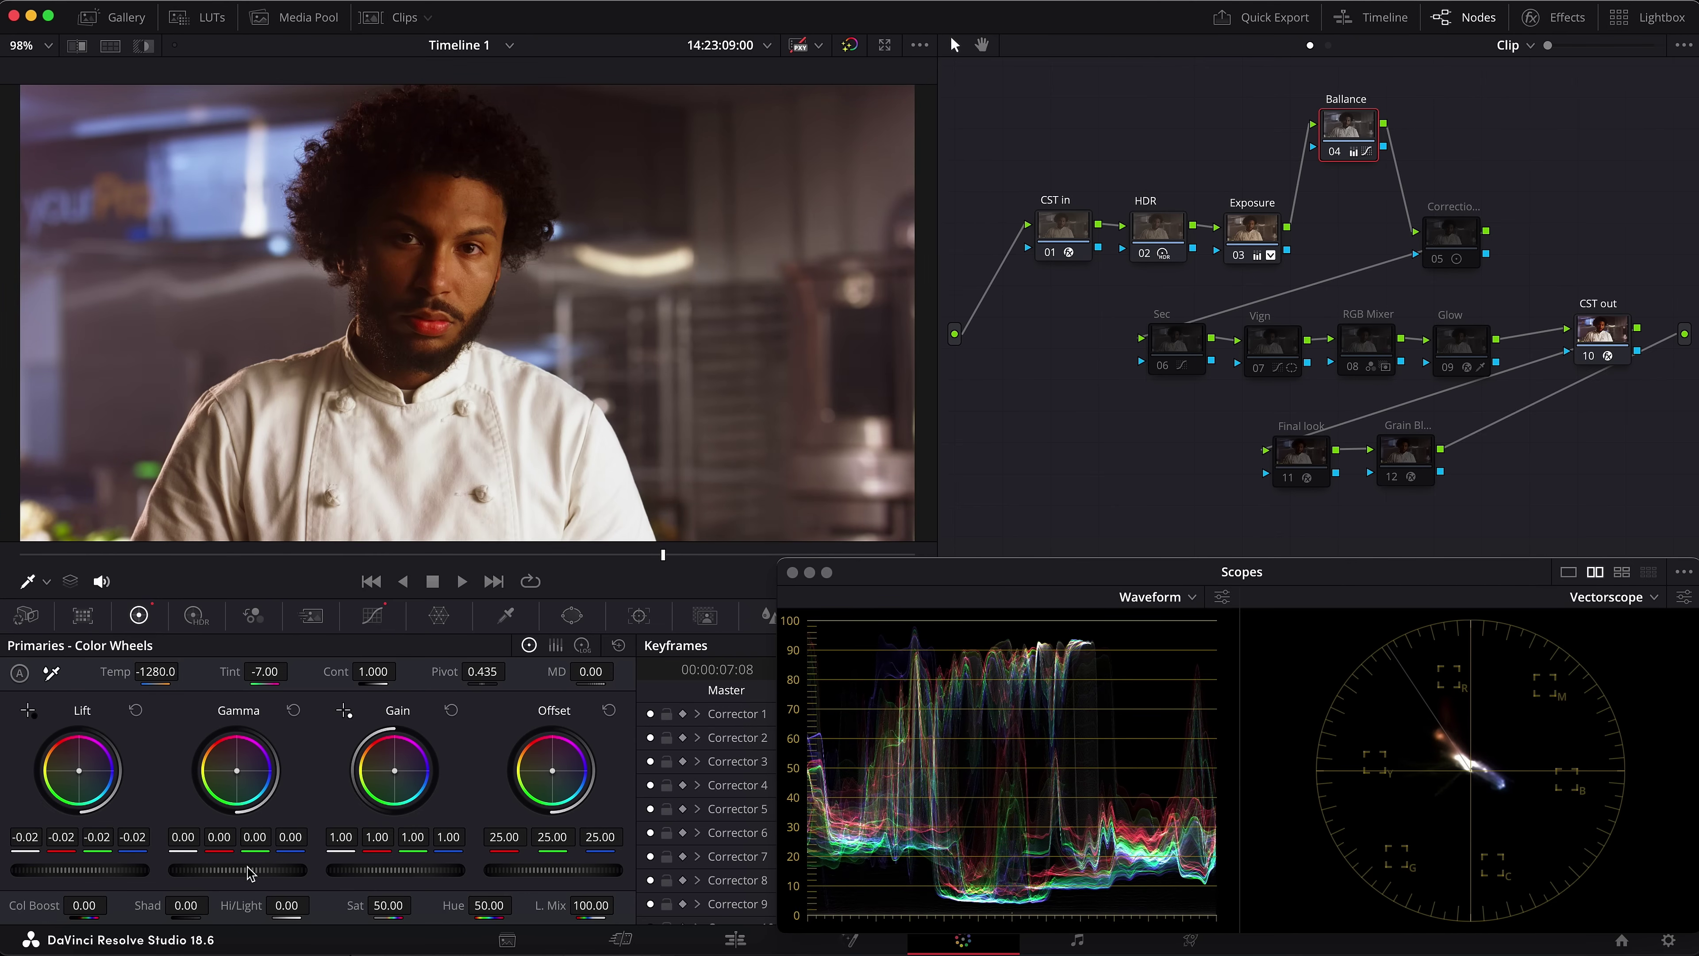
left_click_drag(257, 870, 264, 870)
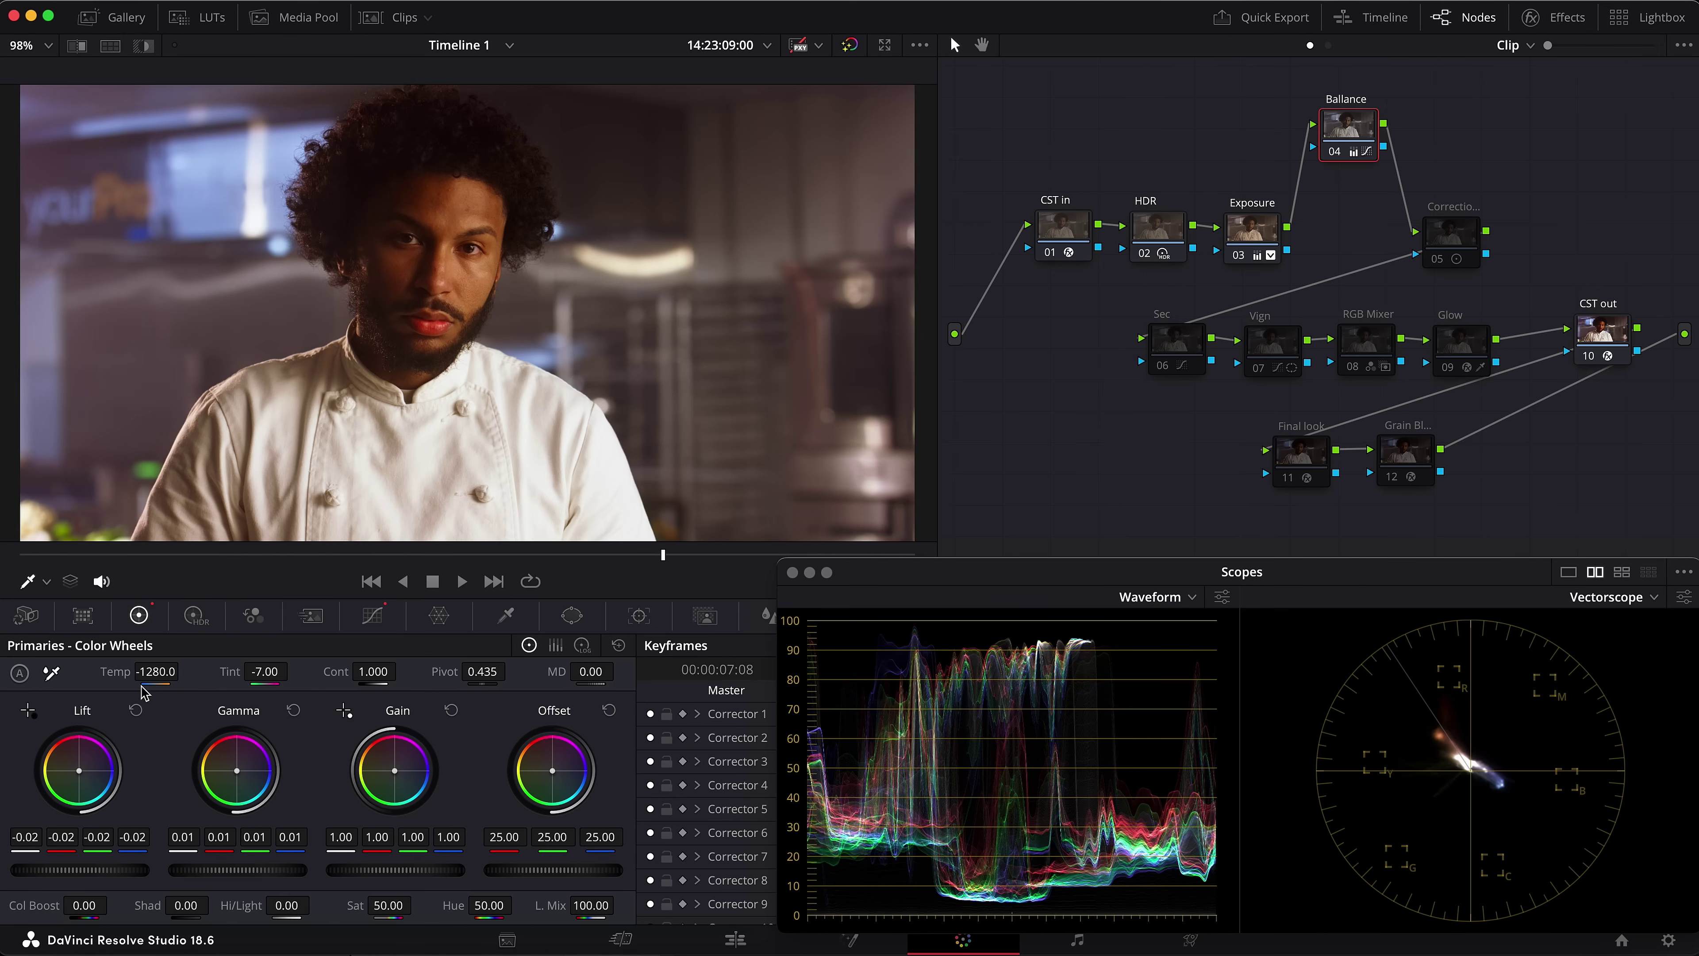
Save the temp/tint grade as a new version with Ctrl+Y and reset the Ballance node grade
key("super+y")
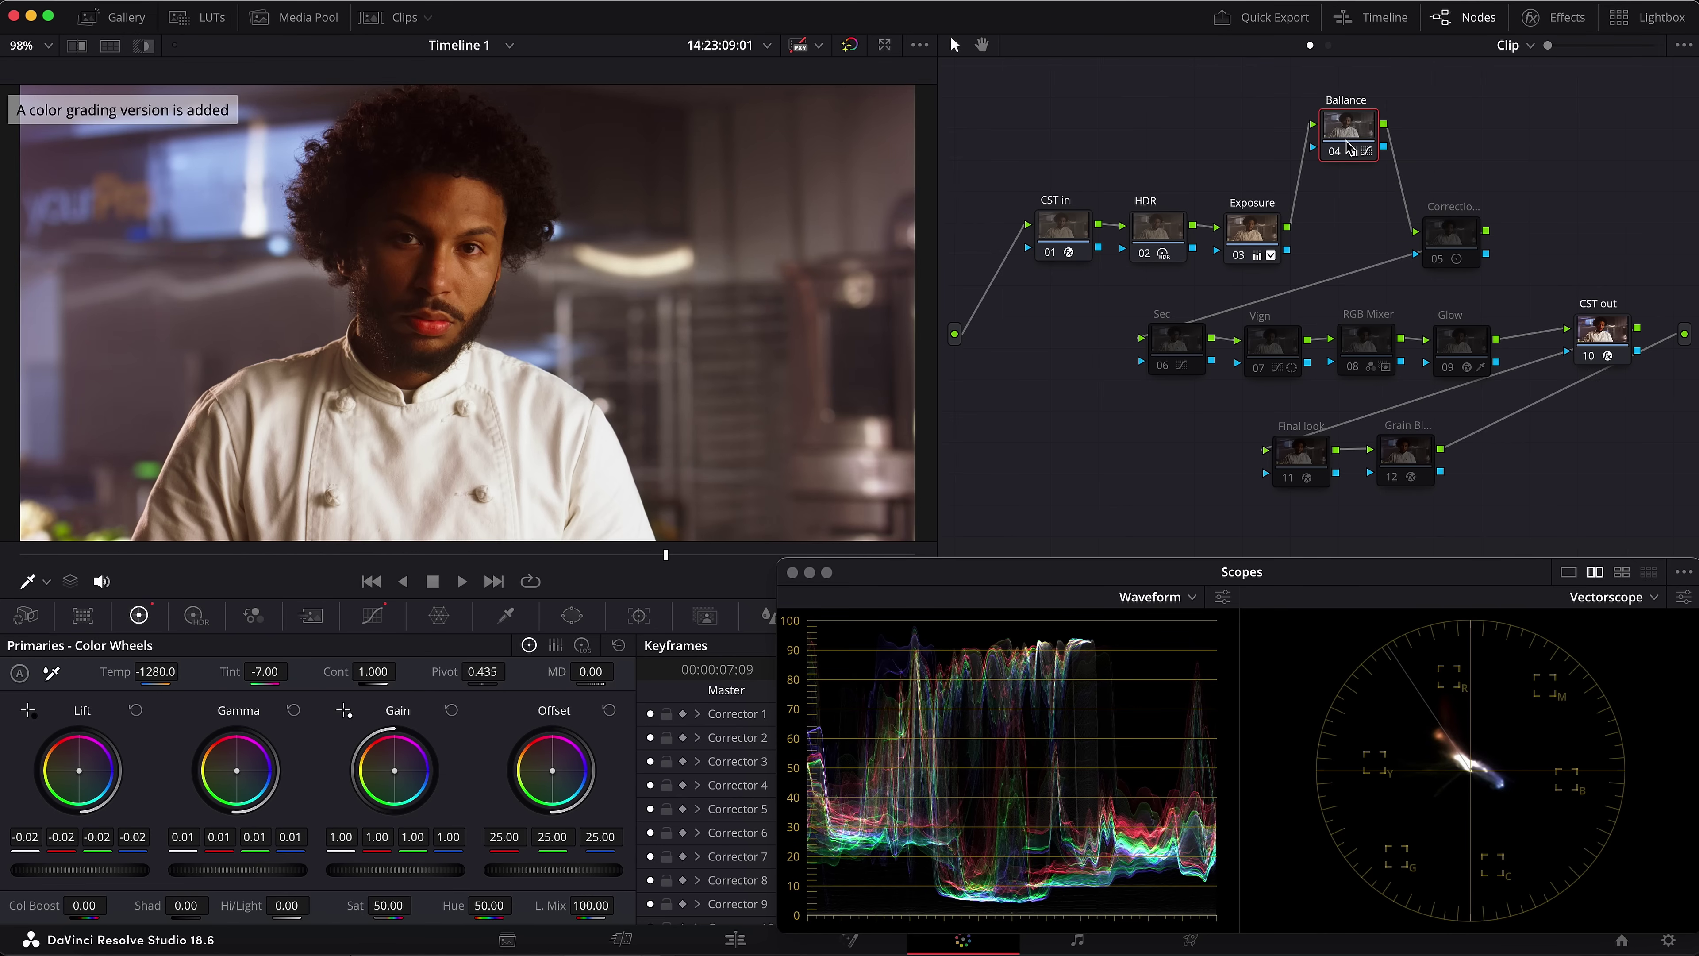
left_click_drag(1356, 150, 1347, 140)
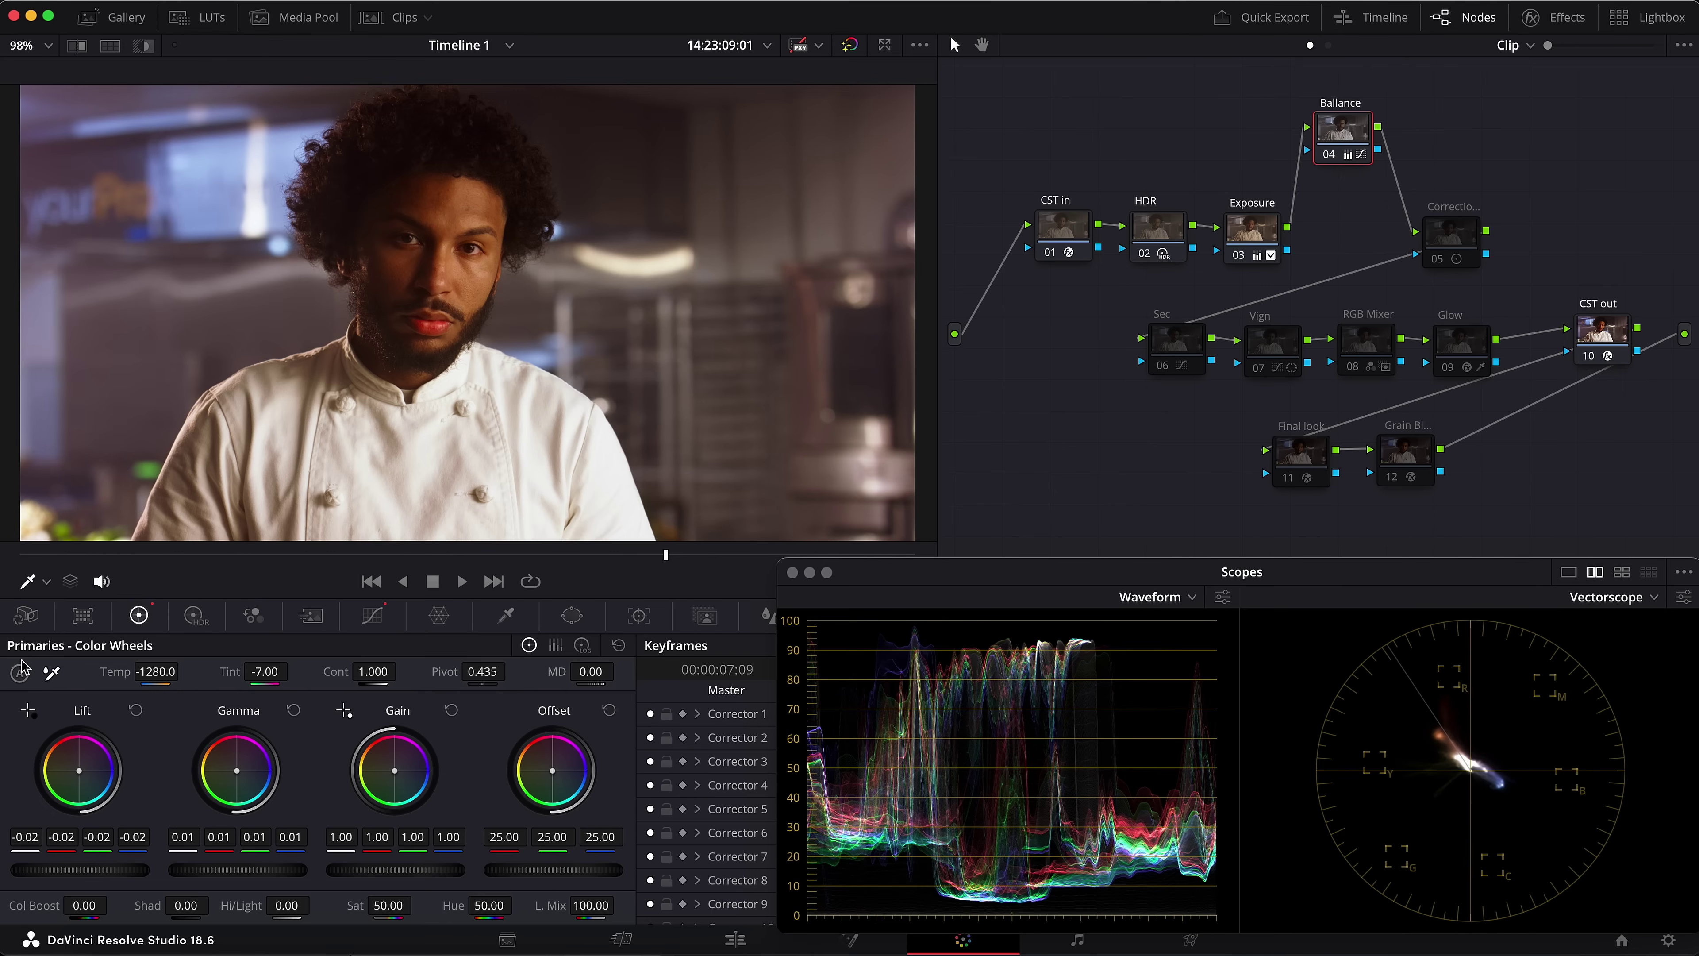
right_click(1351, 142)
left_click(1393, 156)
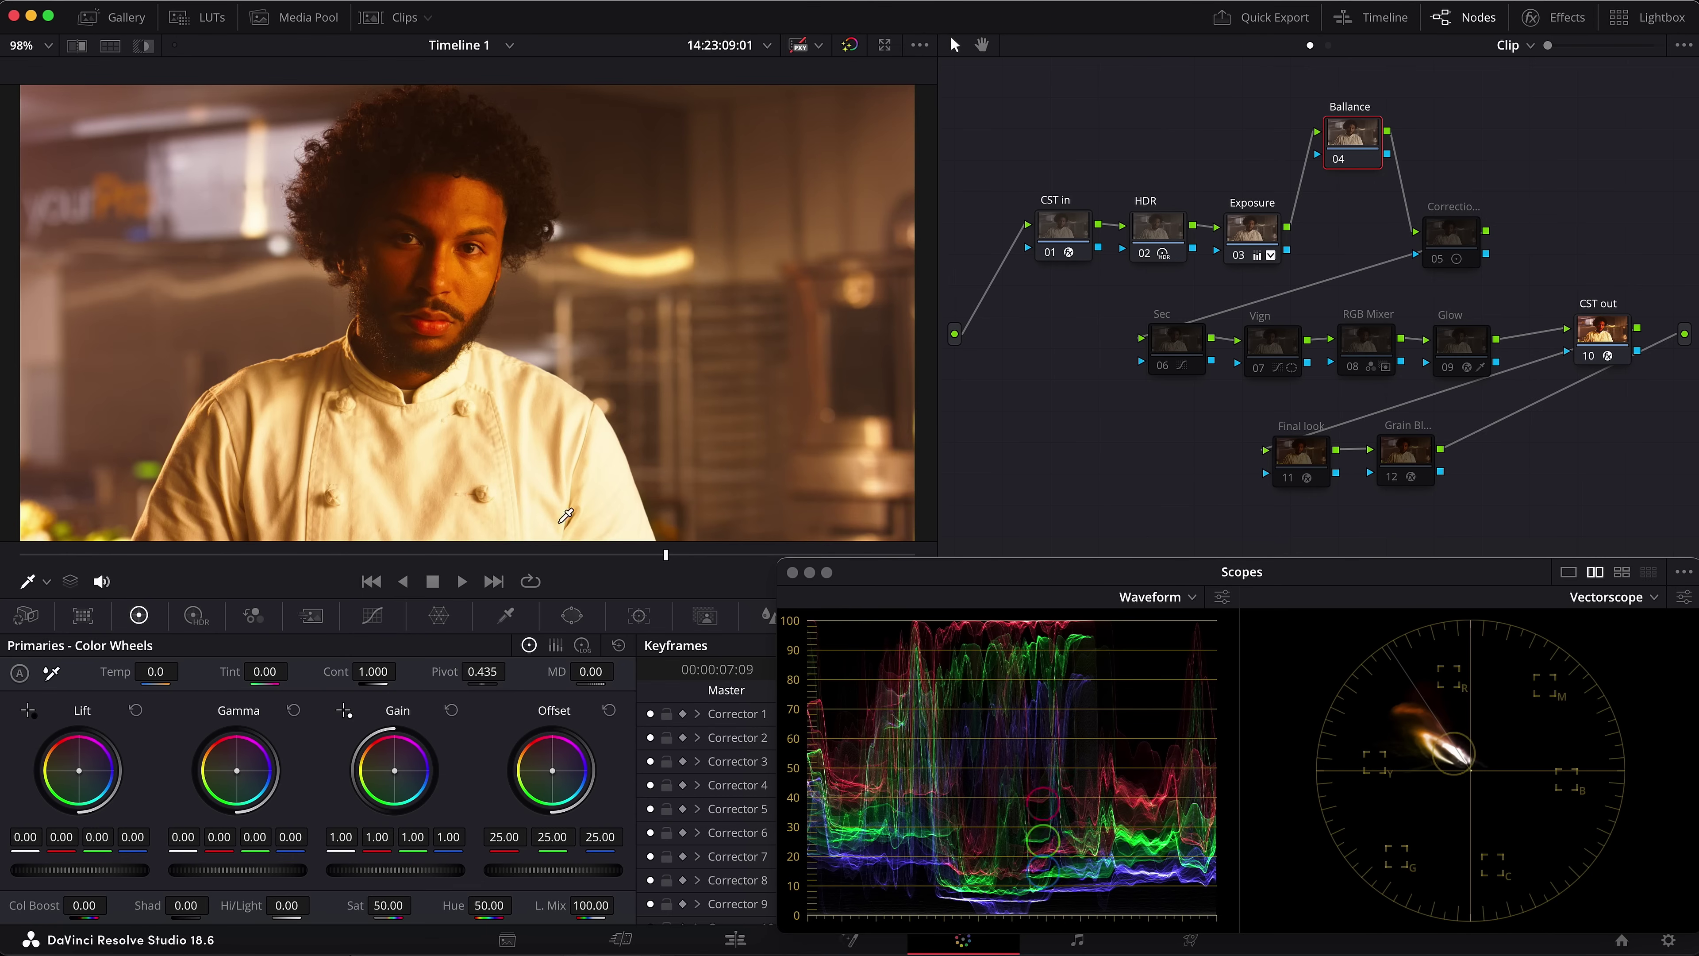
Set the Ballance node's Offset red to 11.48 and blue to 34.92
mouse_move(517, 840)
left_mouse_down()
mouse_move(462, 840)
mouse_move(535, 837)
left_mouse_up()
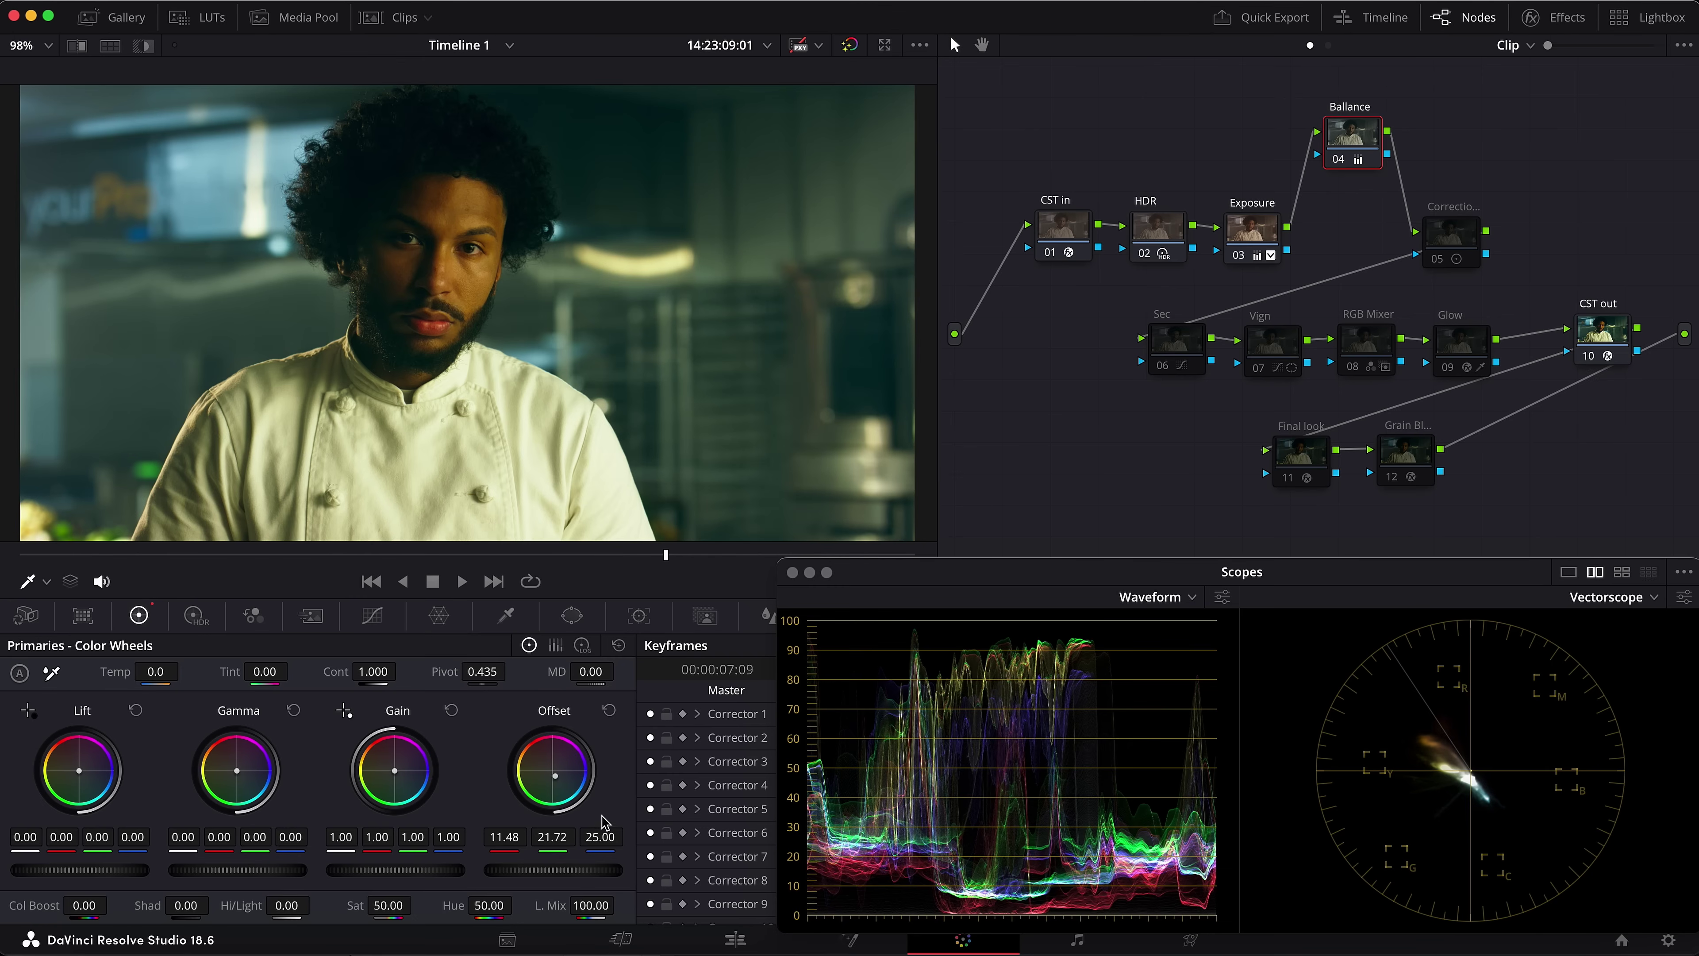
left_click_drag(600, 837, 617, 837)
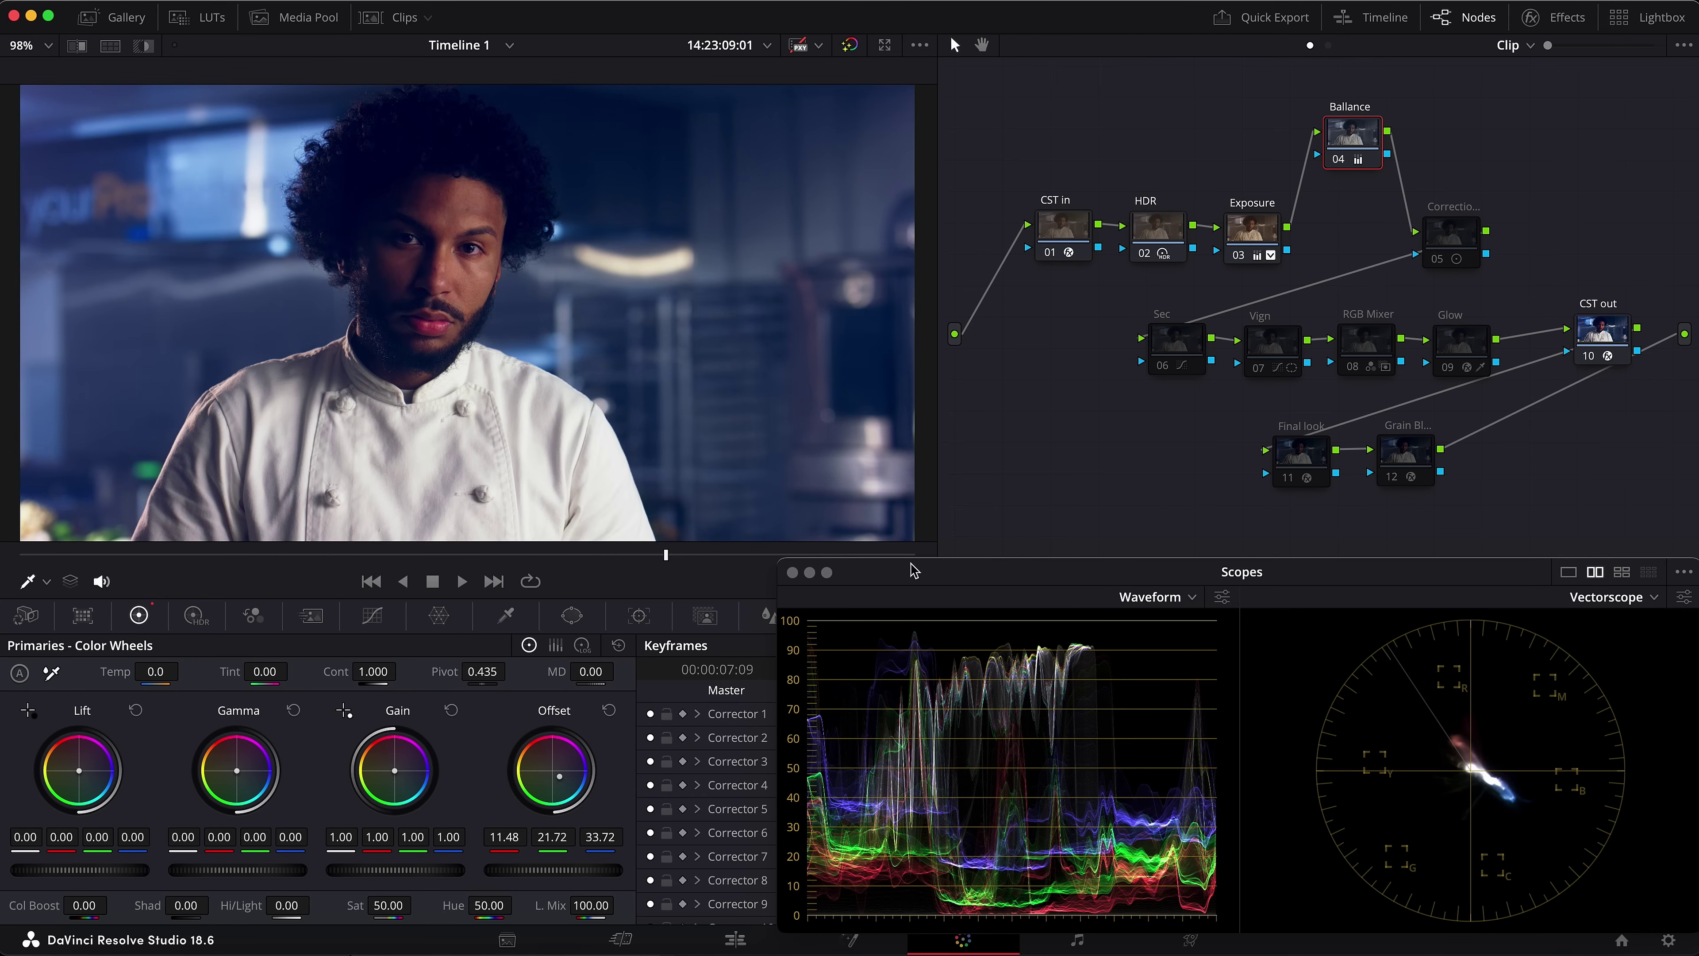
left_click_drag(593, 839, 634, 839)
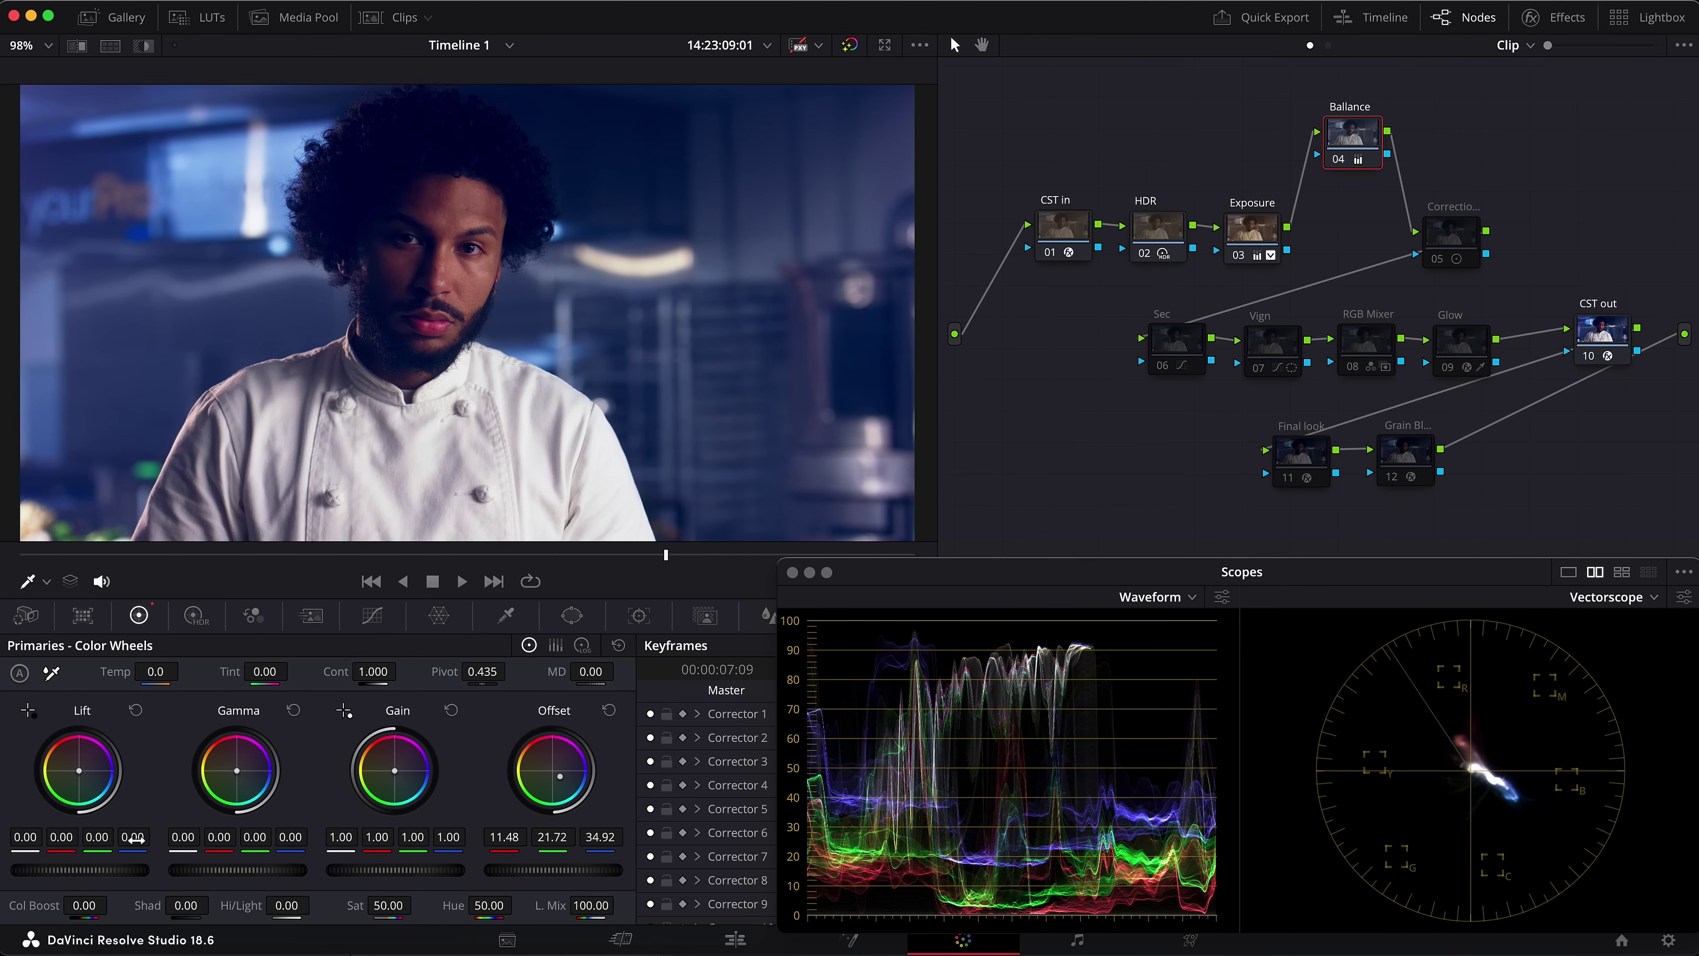
Set Lift blue to -0.07, Gamma red to -0.07 and Gamma blue to 0.09
left_click_drag(134, 838, 82, 838)
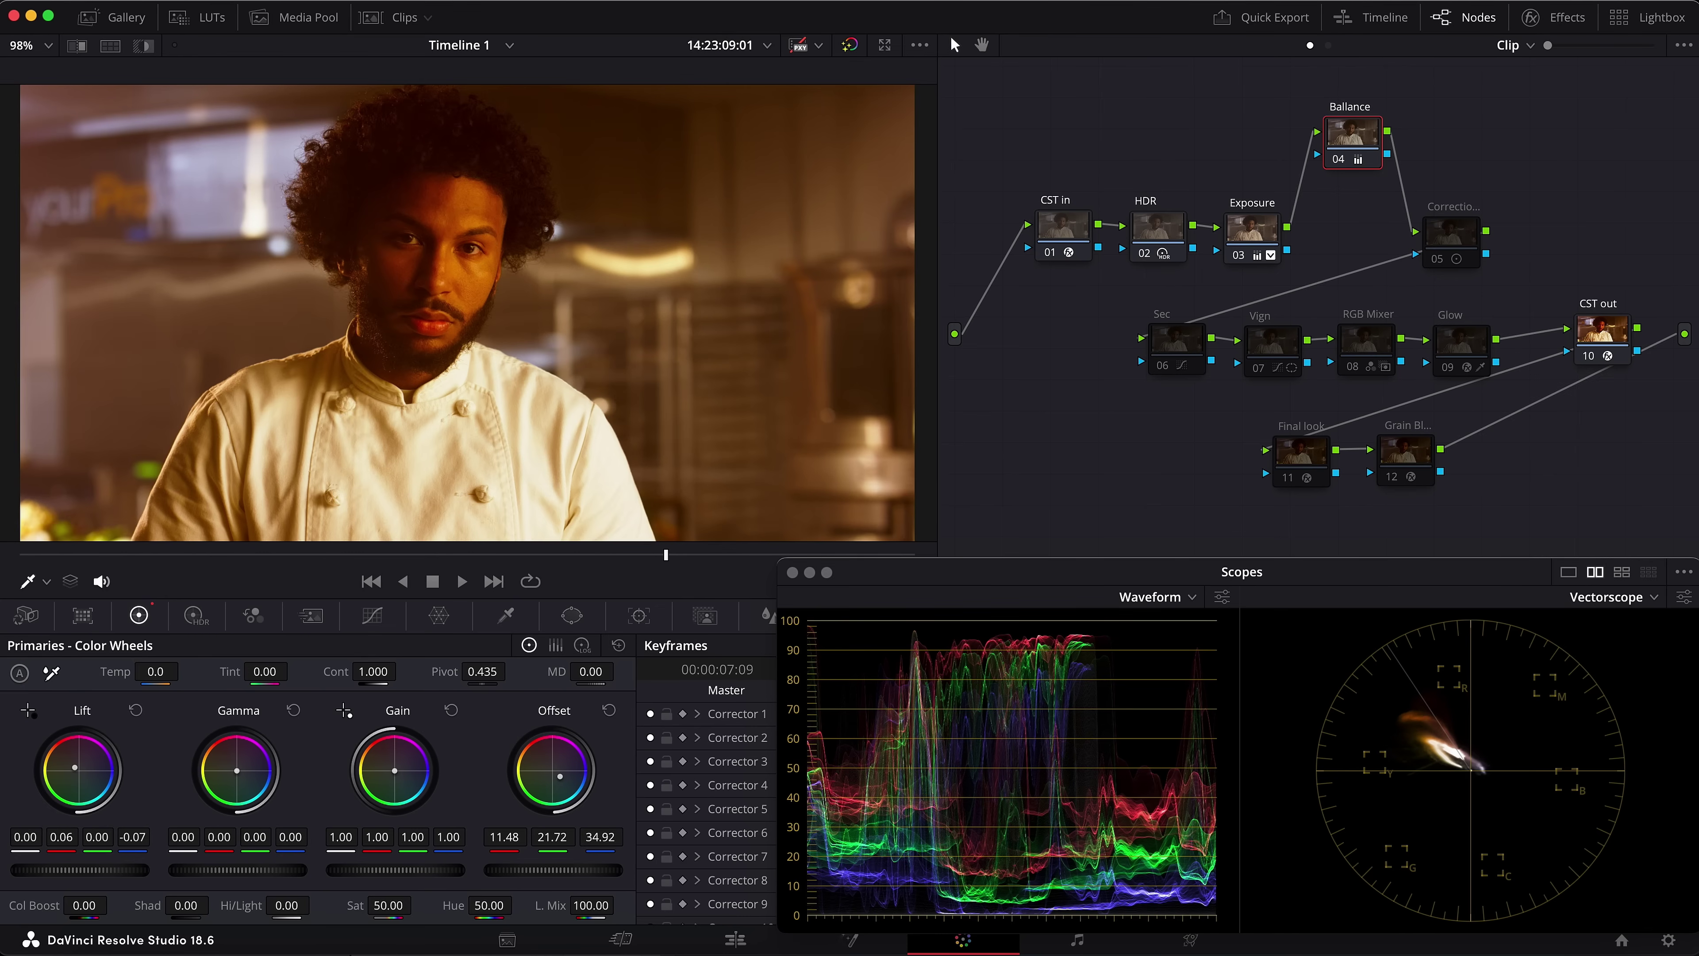
left_click_drag(237, 770, 238, 778)
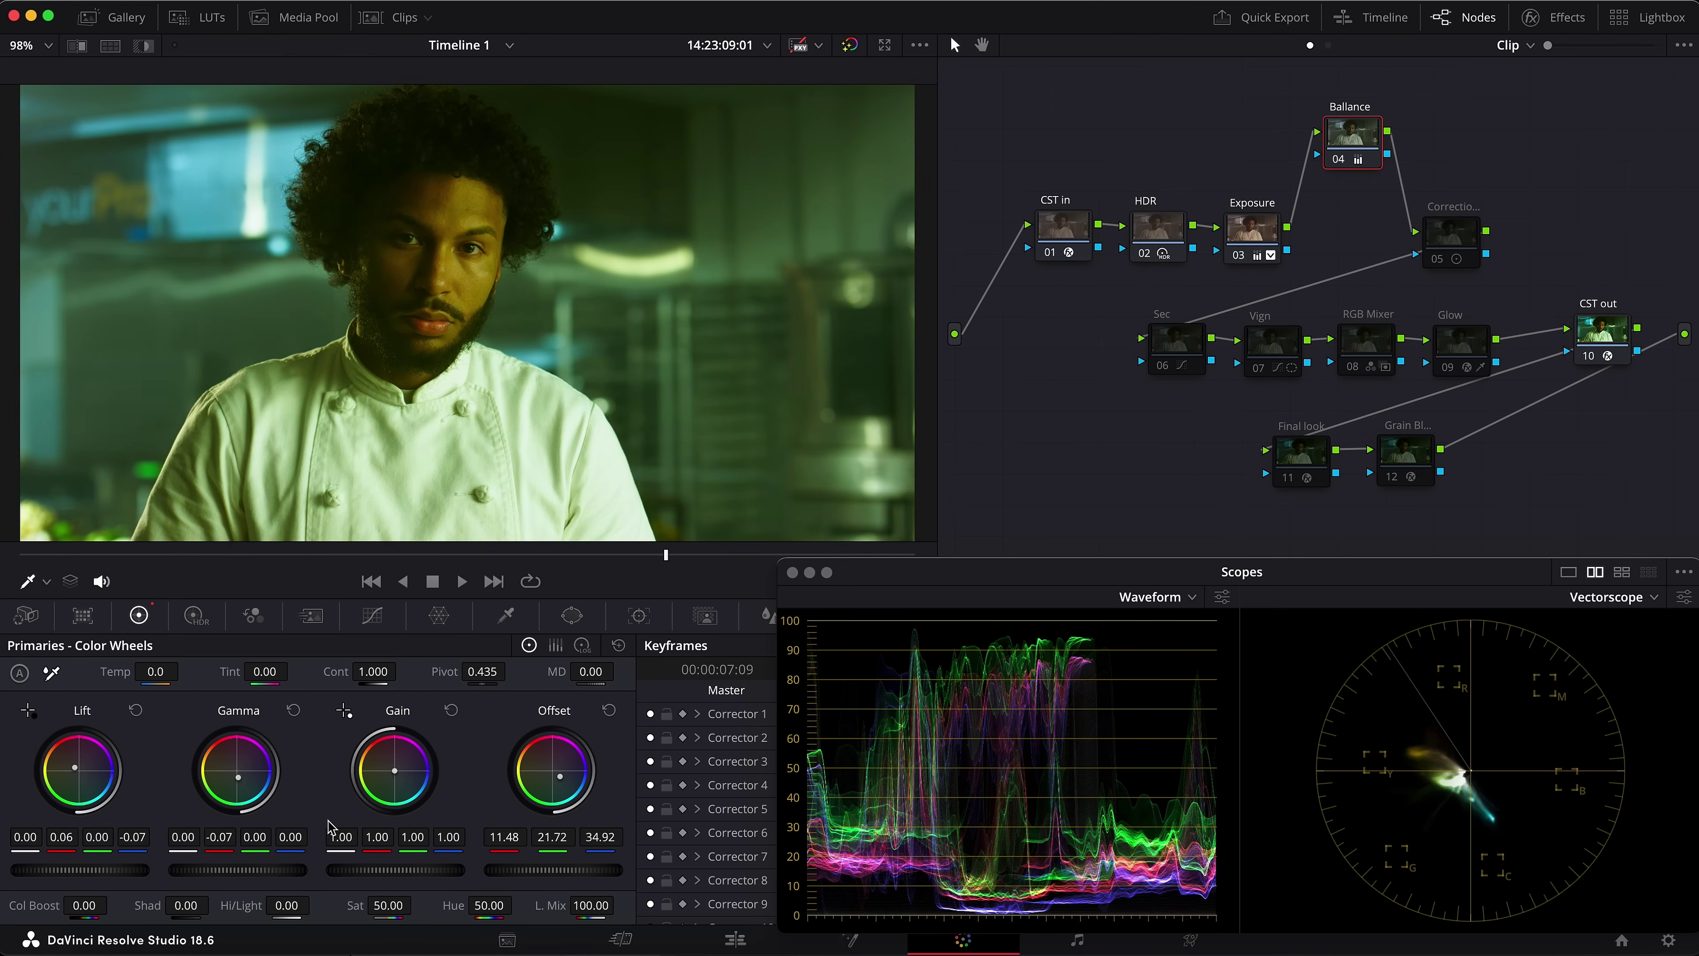
left_click_drag(237, 777, 246, 778)
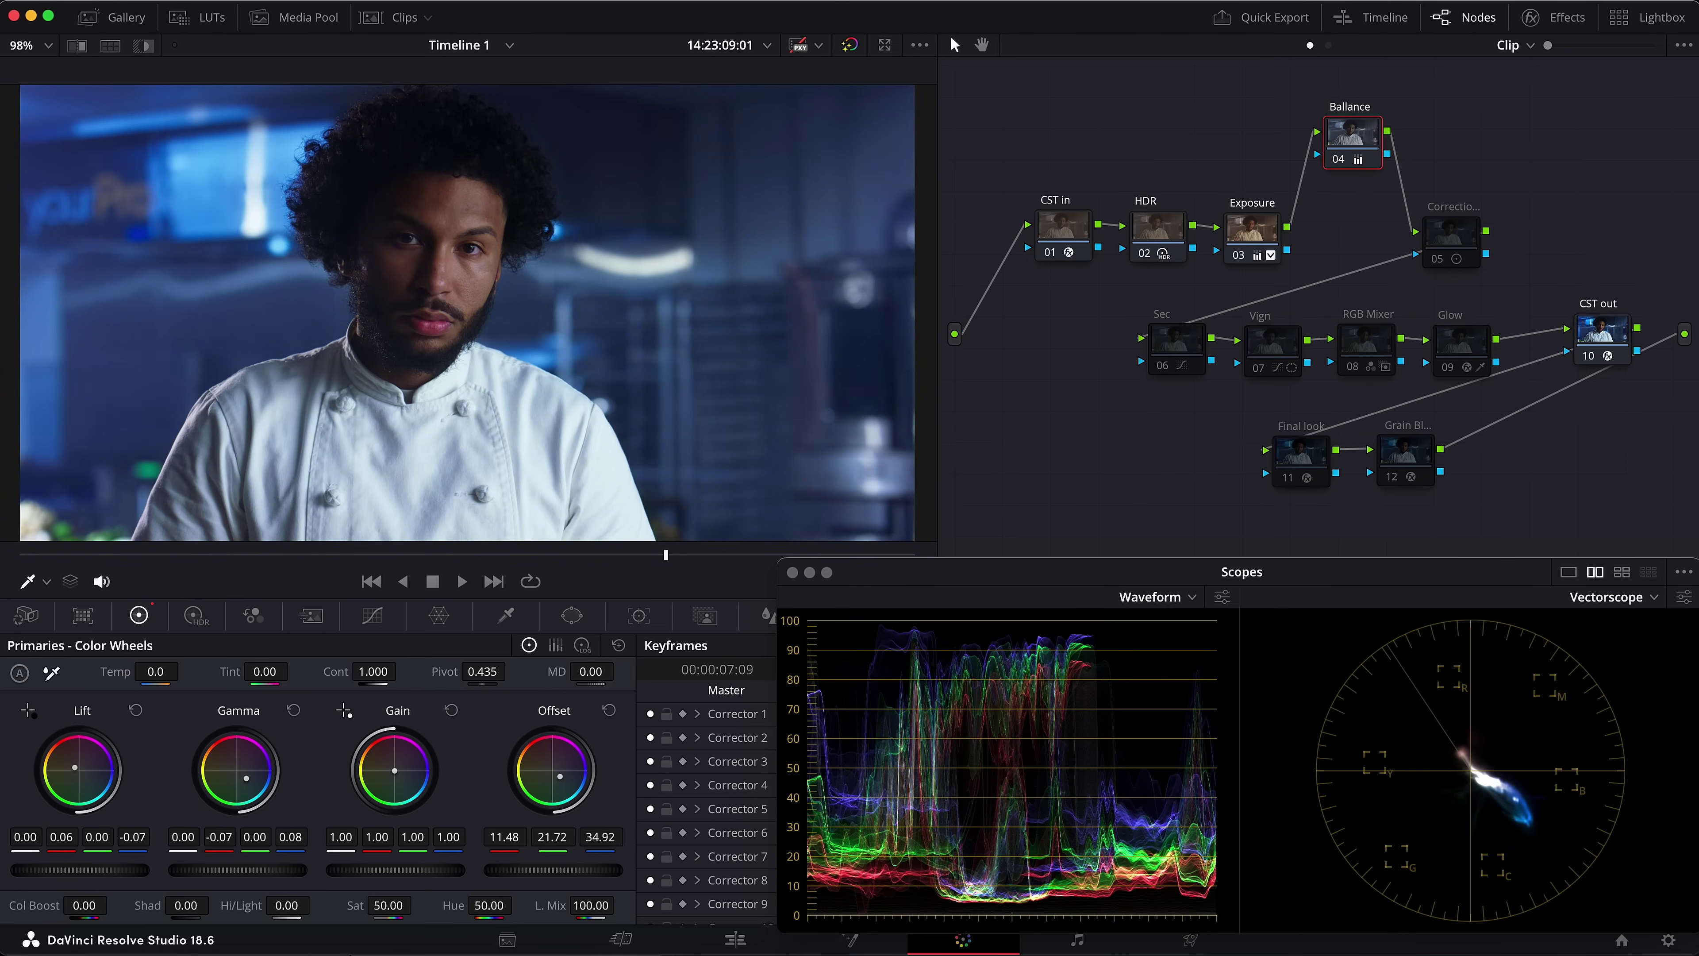
left_click_drag(245, 779, 246, 779)
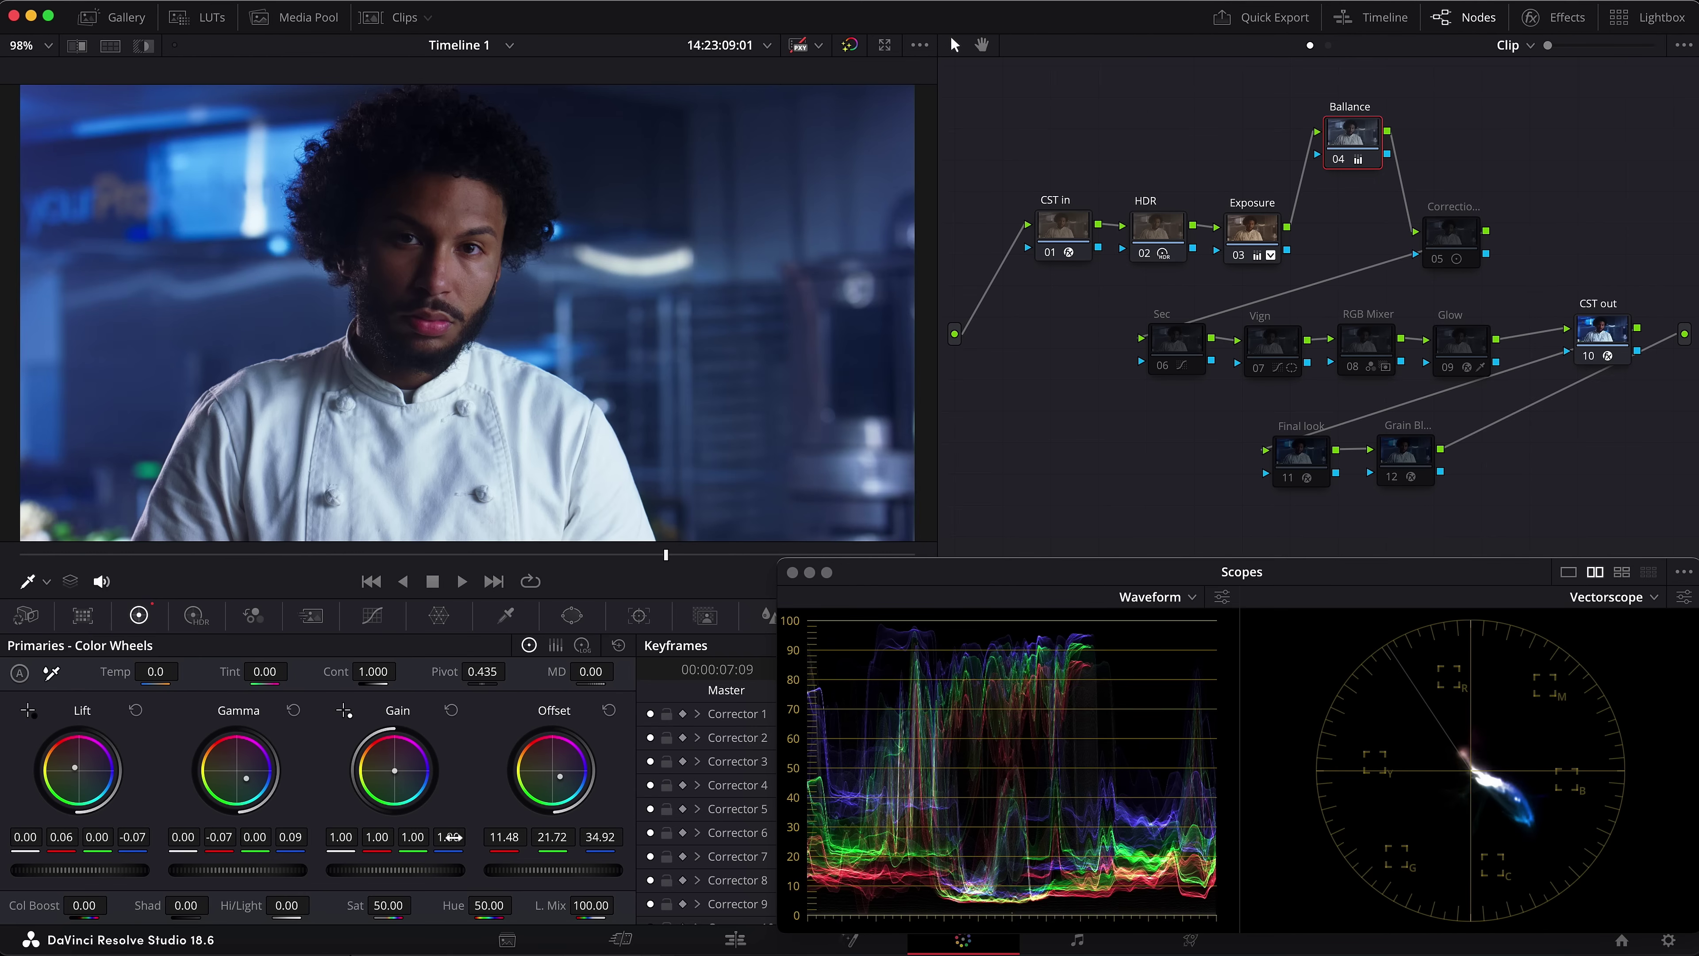
Set Gain red to 1.04, Gain blue to 0.94 and Gamma green to 0.01
left_click_drag(394, 770, 392, 772)
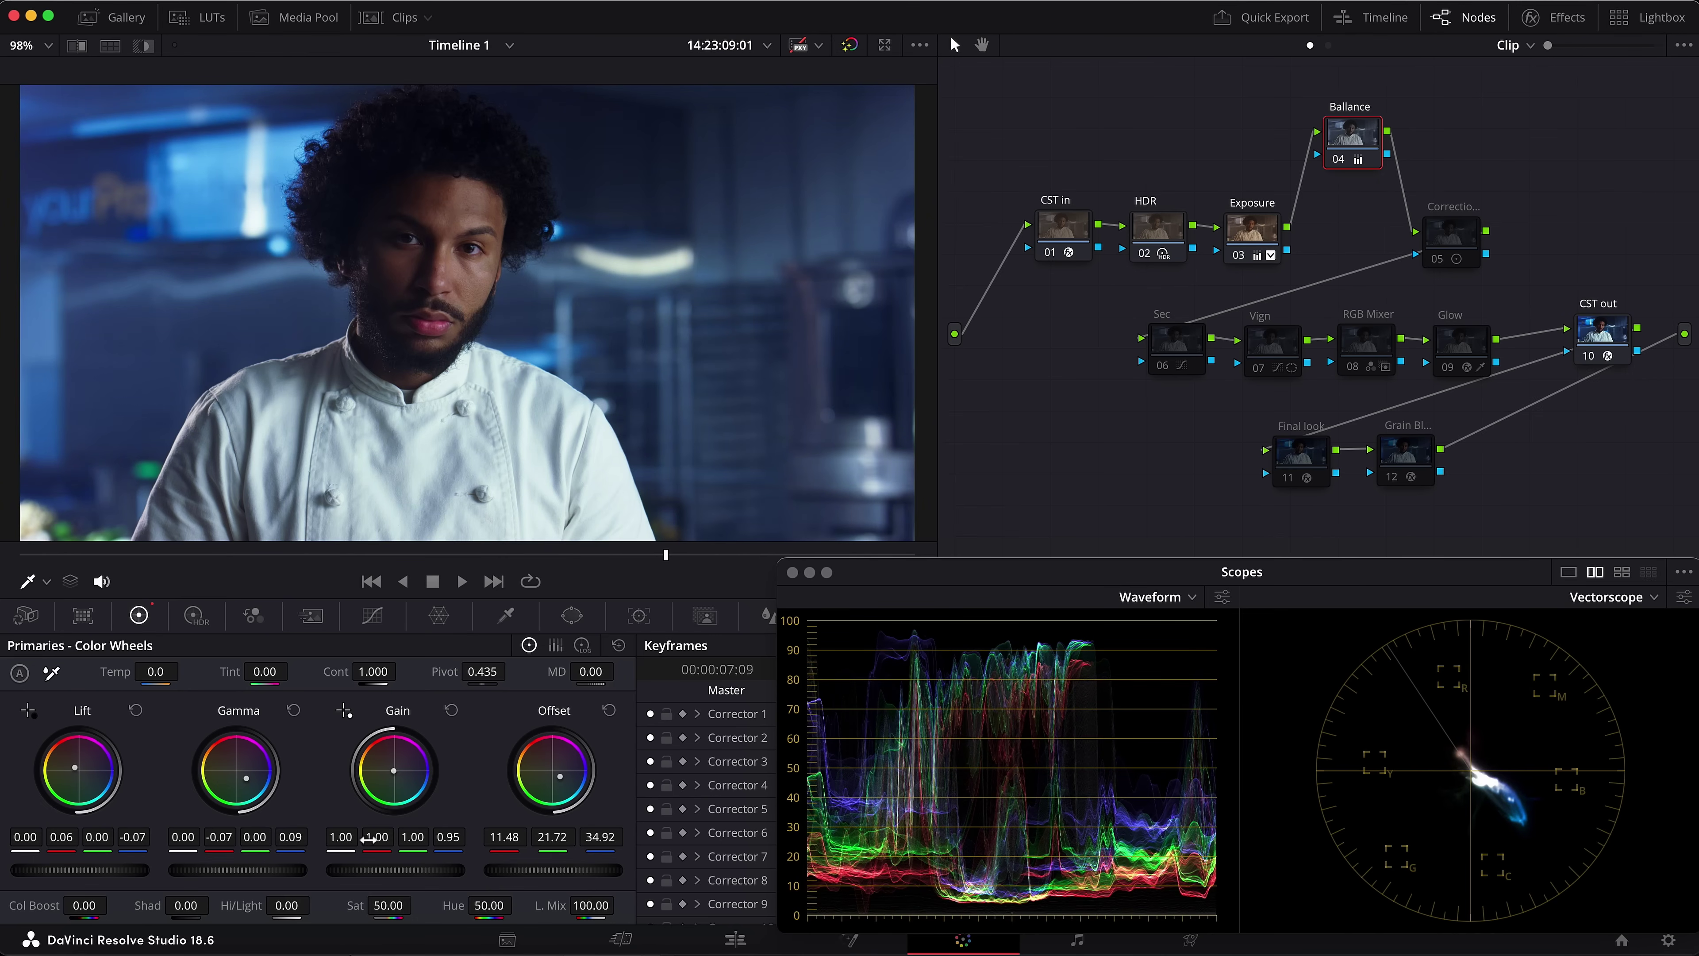
left_click_drag(377, 837, 381, 837)
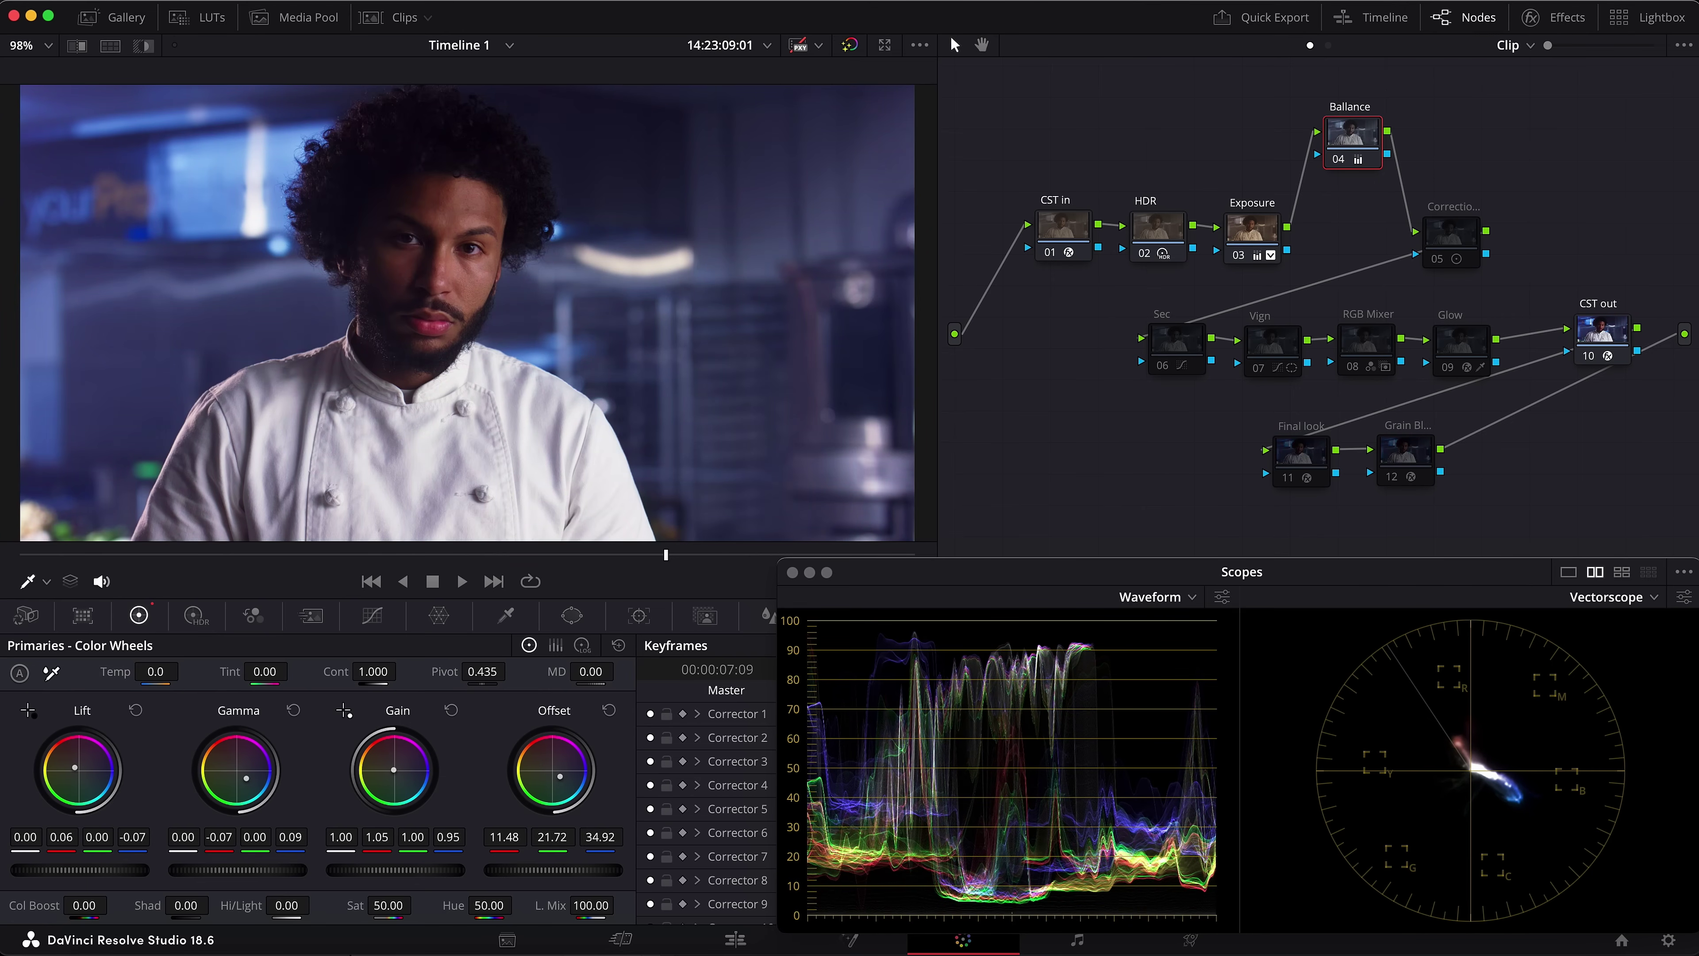
left_click_drag(381, 837, 380, 836)
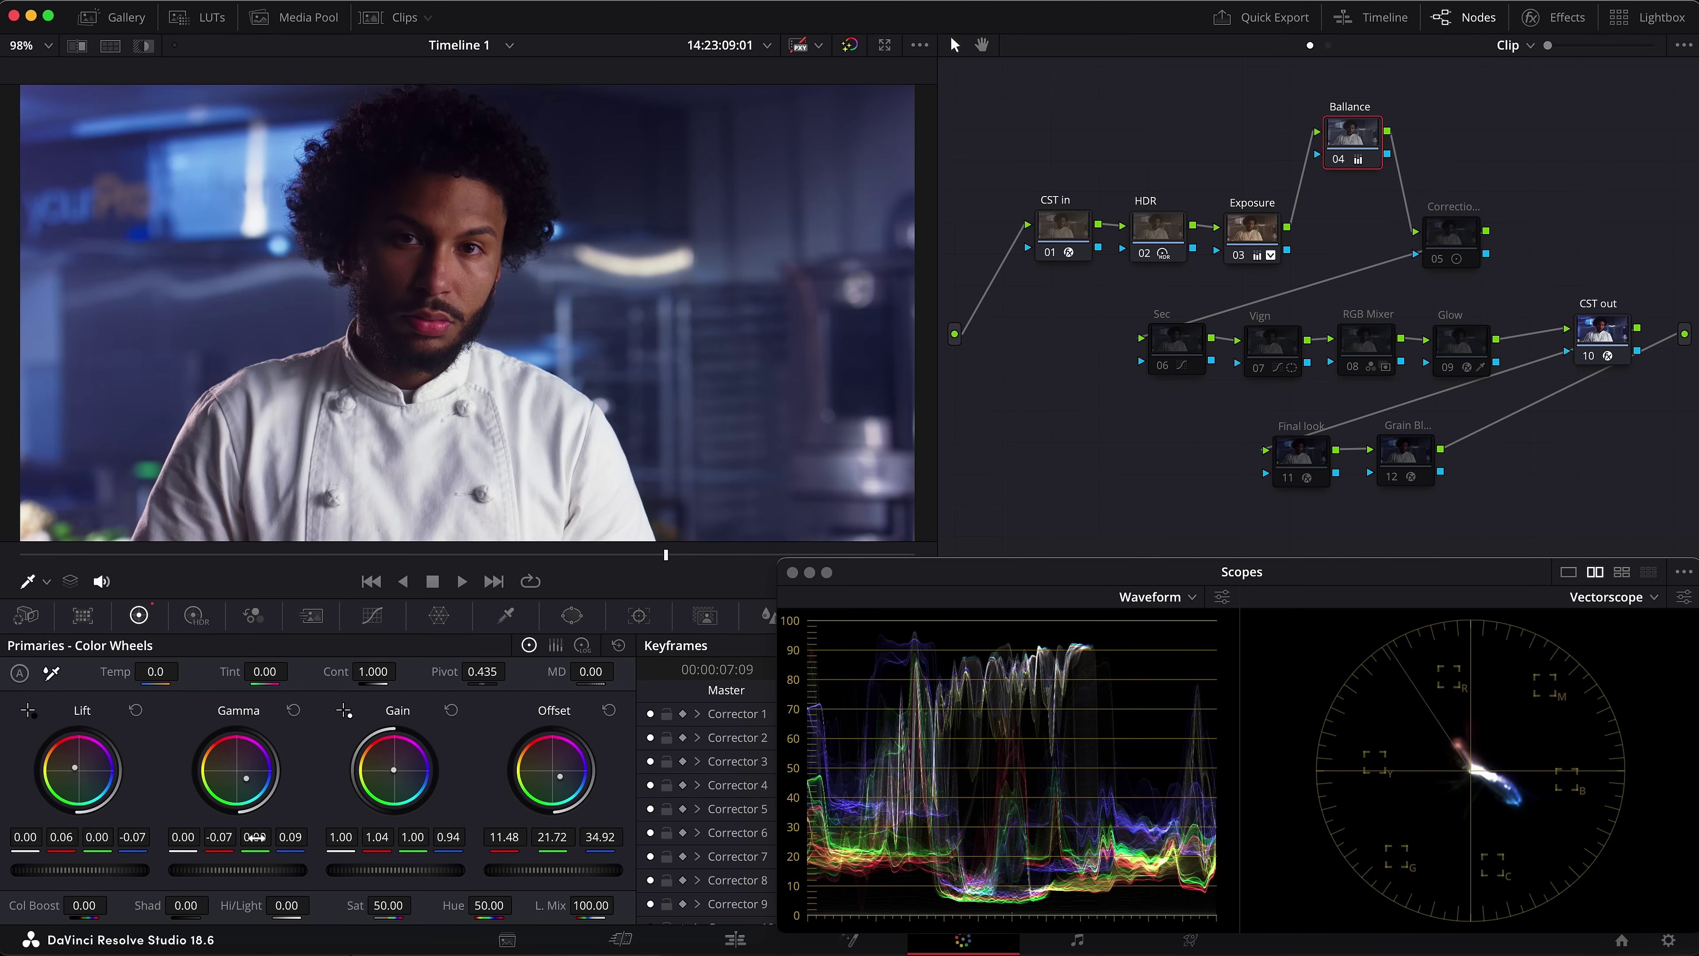
left_click_drag(237, 818, 231, 818)
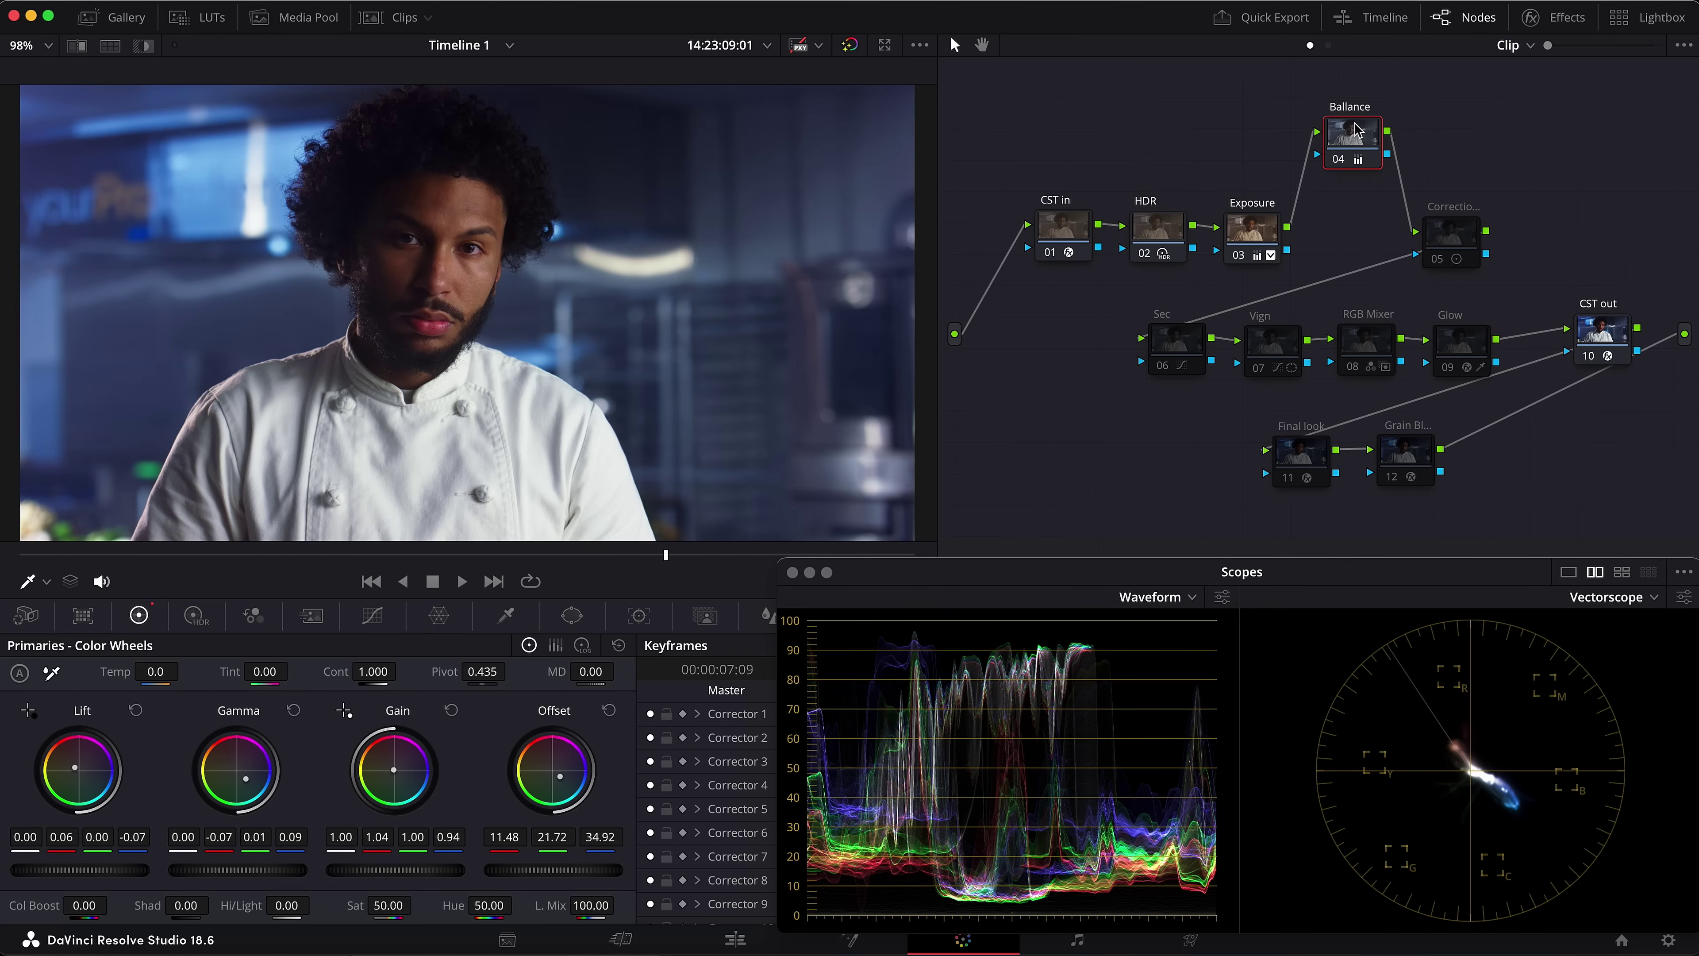
left_click_drag(1357, 126, 1341, 148)
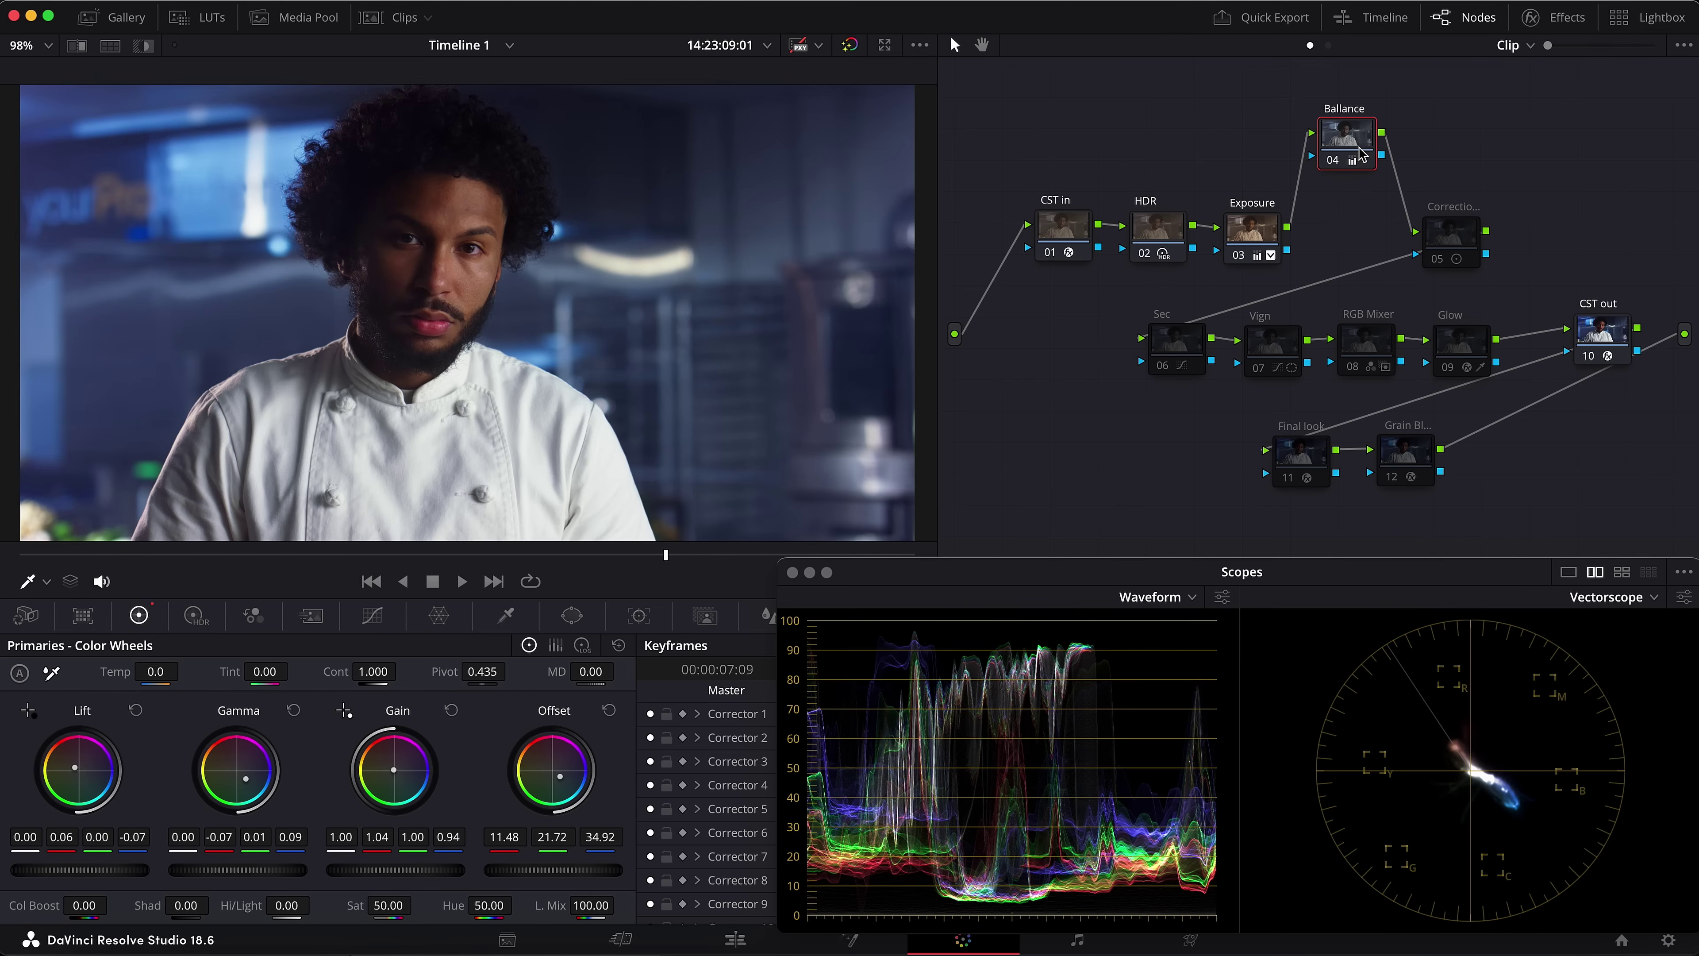
key("ctrl+b")
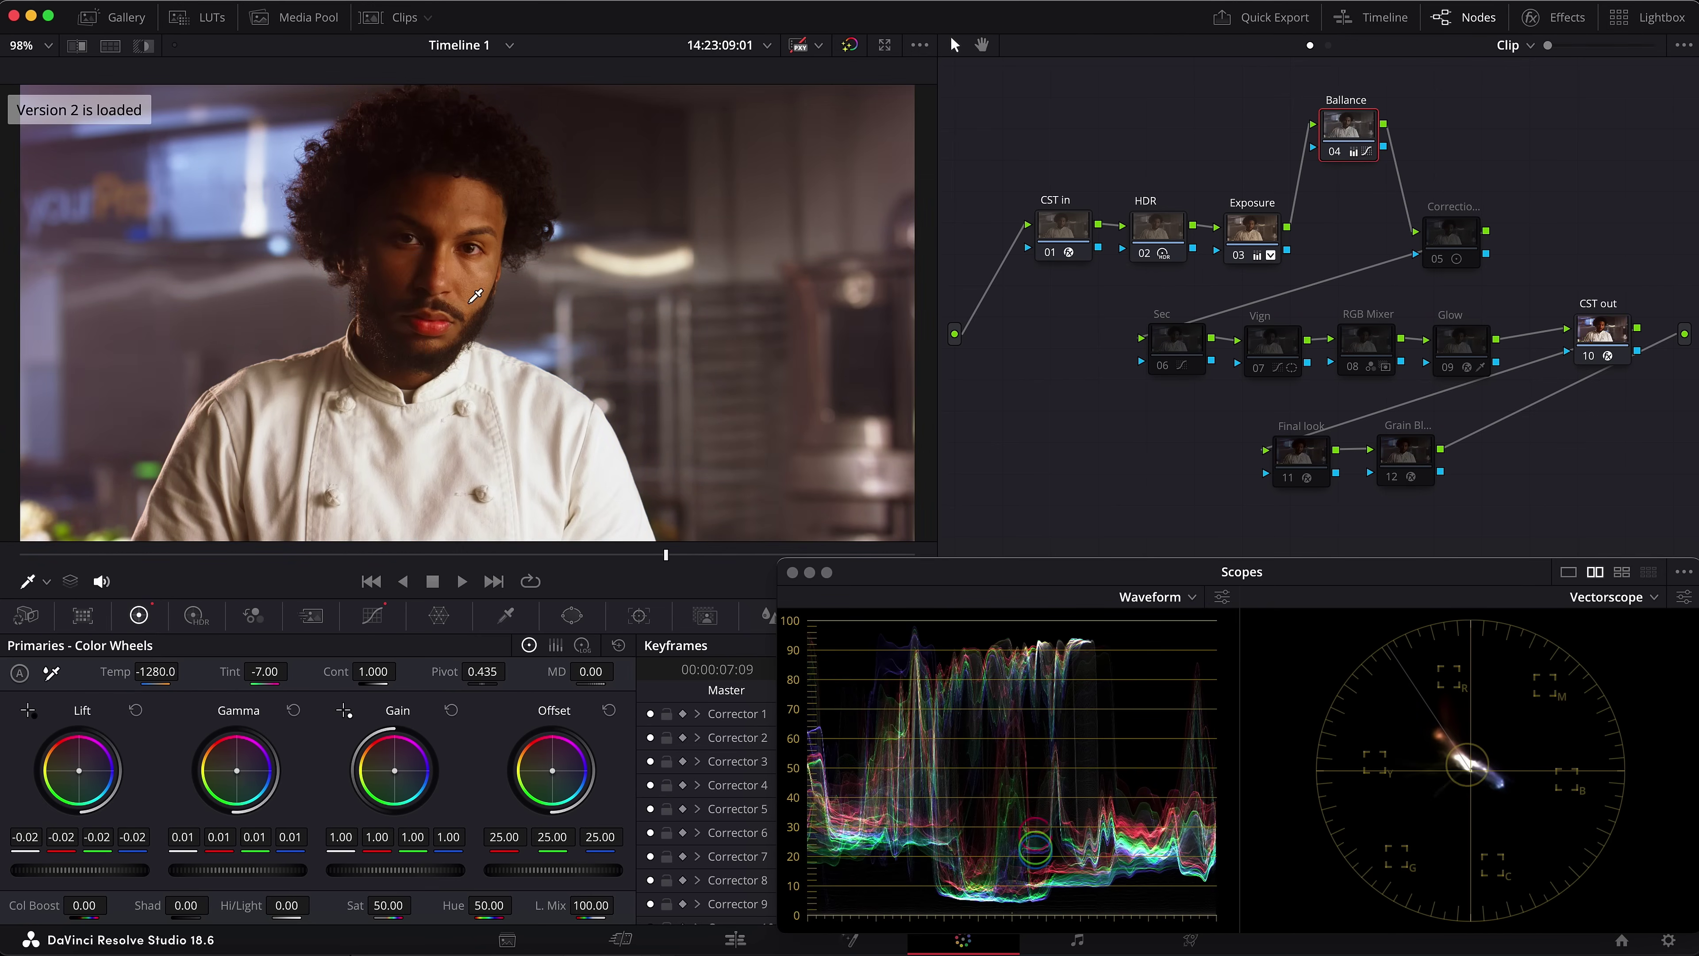
key("ctrl+b")
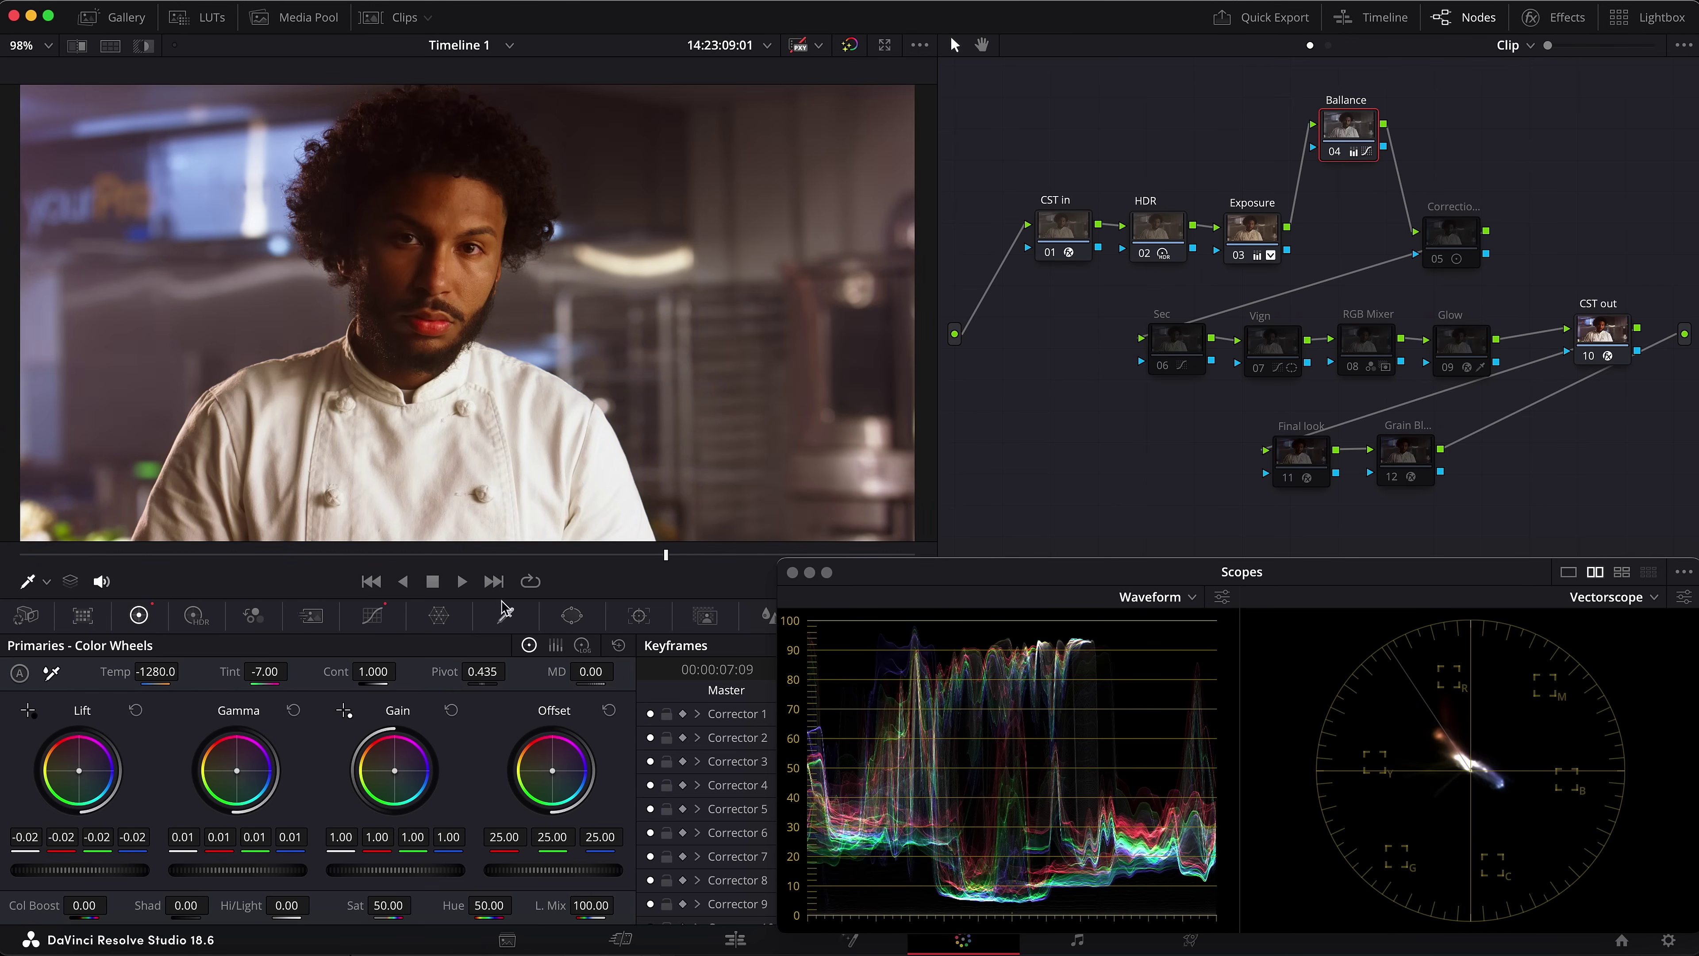
key("ctrl+n")
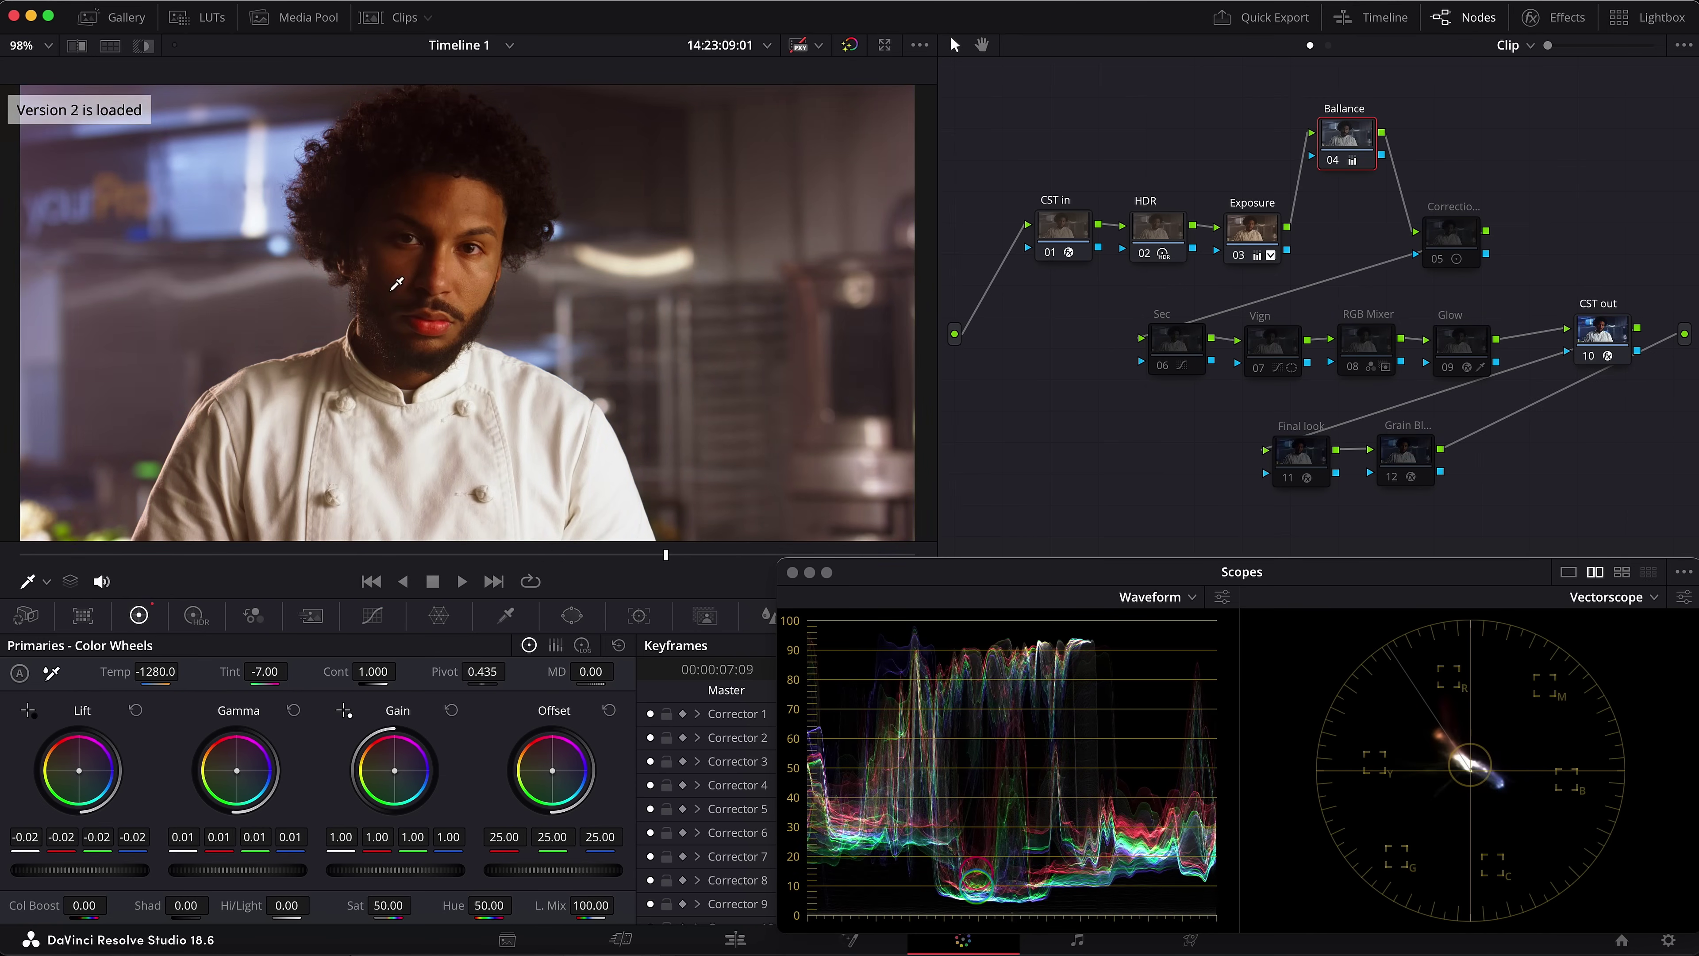
key("ctrl+b")
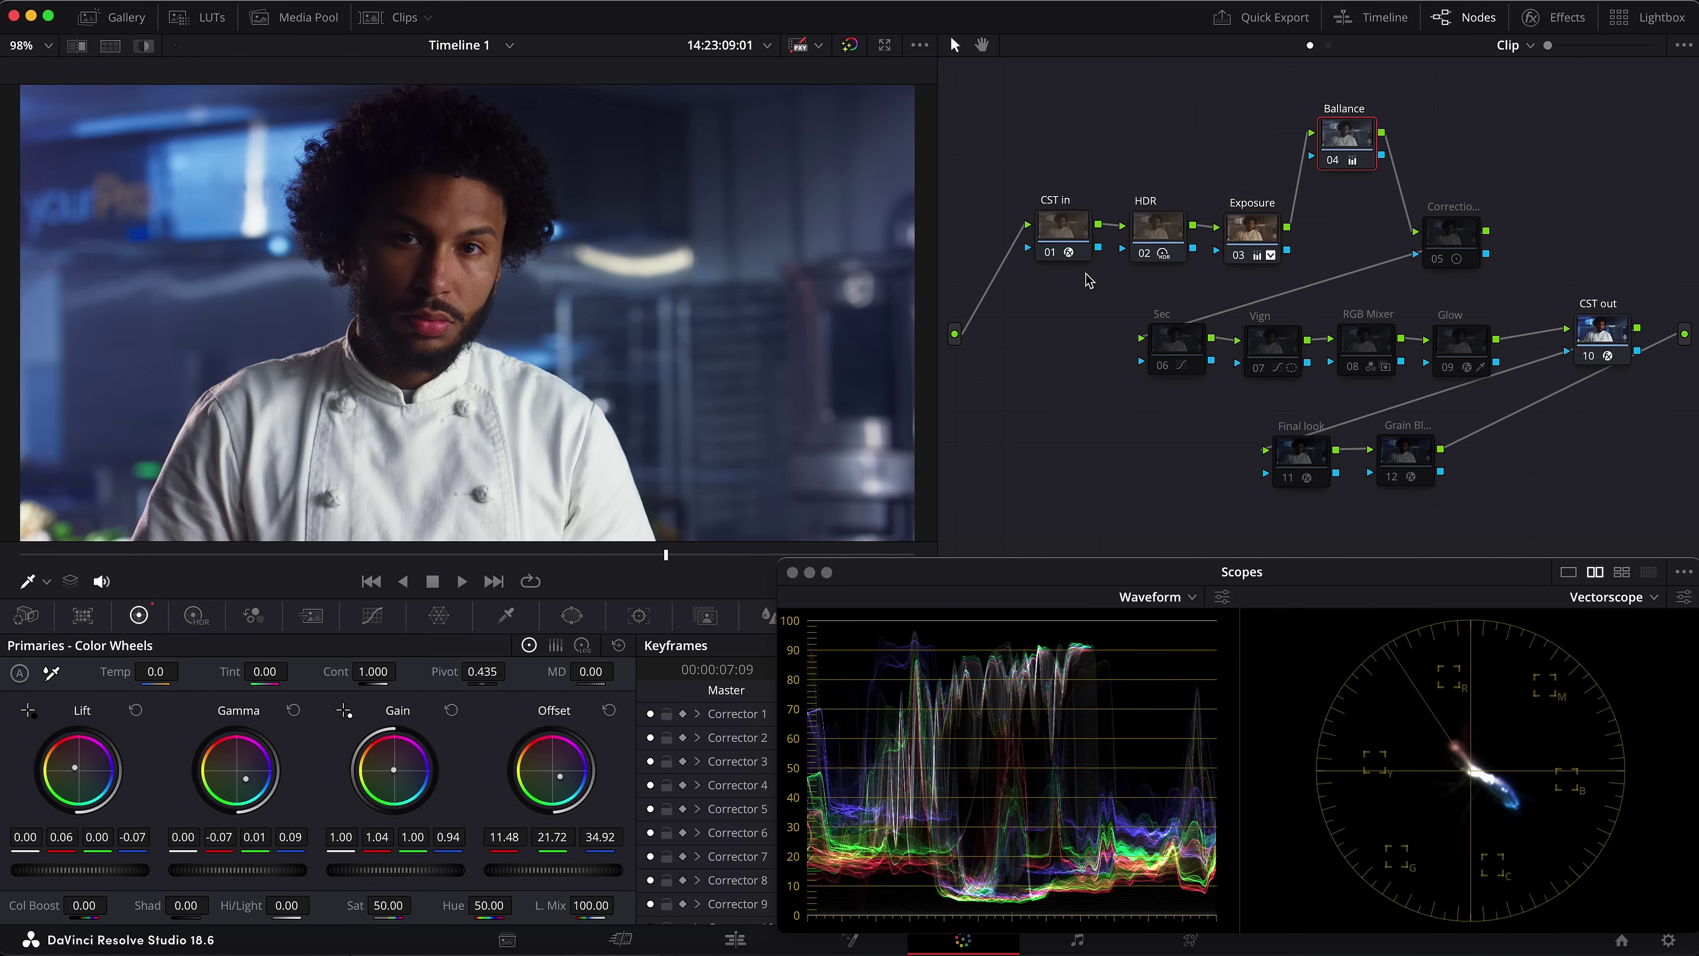
Re-enable the lower row of disabled nodes with Ctrl+D
left_click(1449, 228)
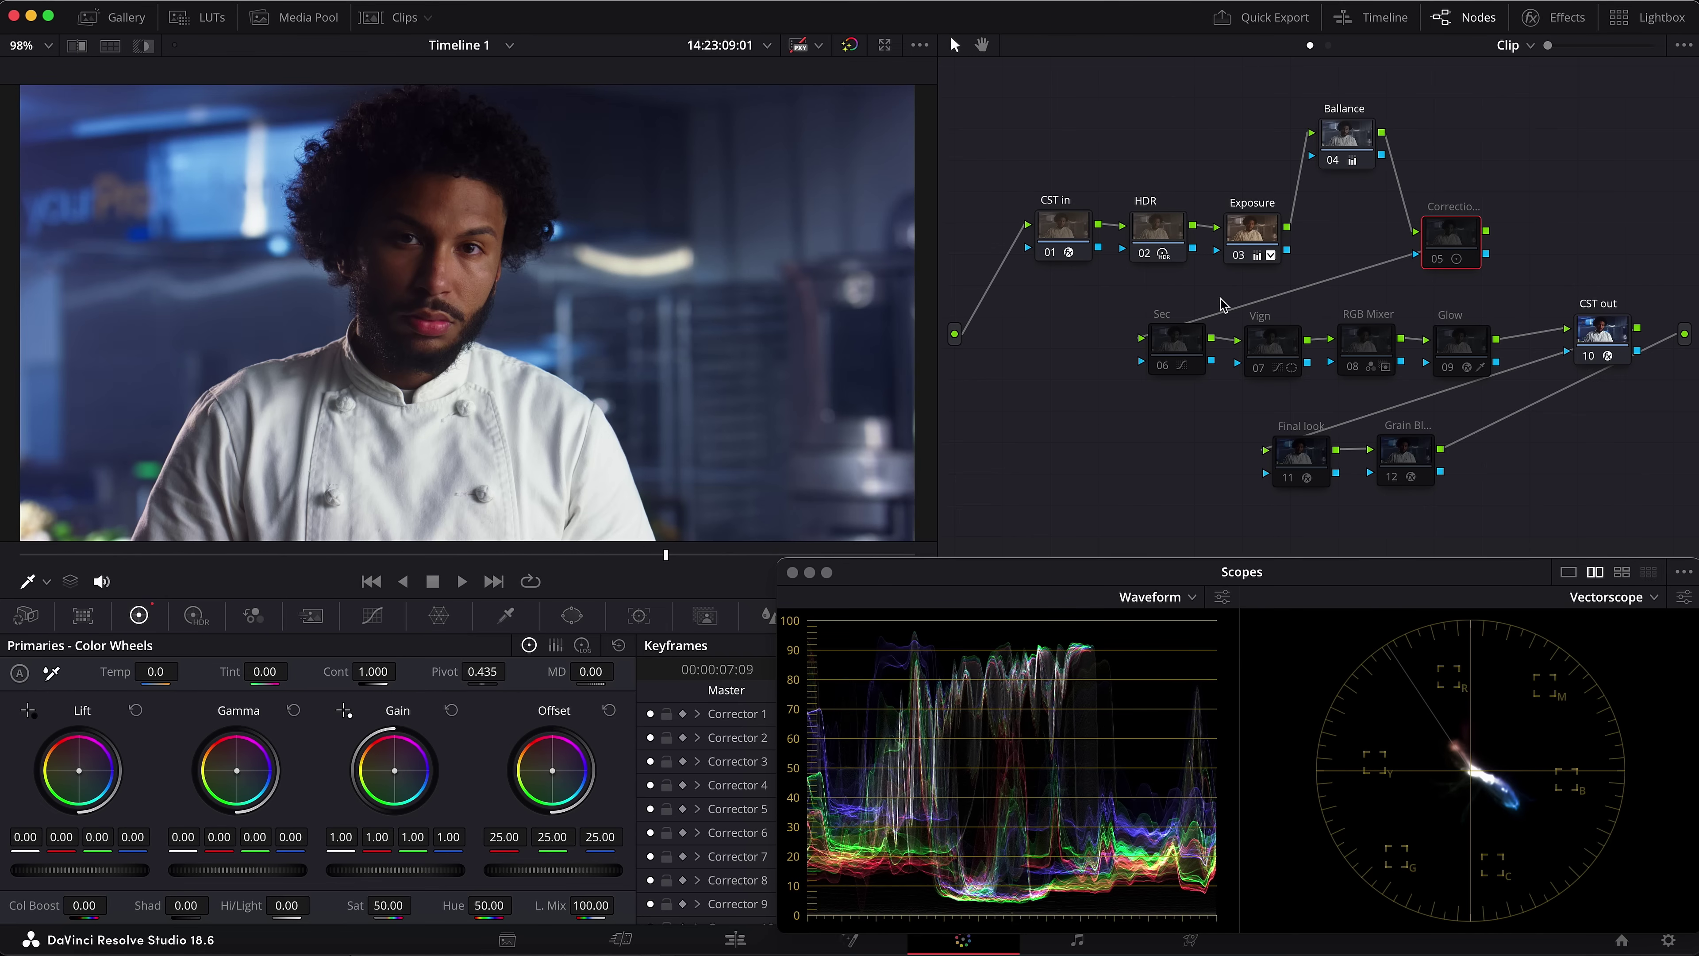
left_click_drag(1091, 310, 1489, 549)
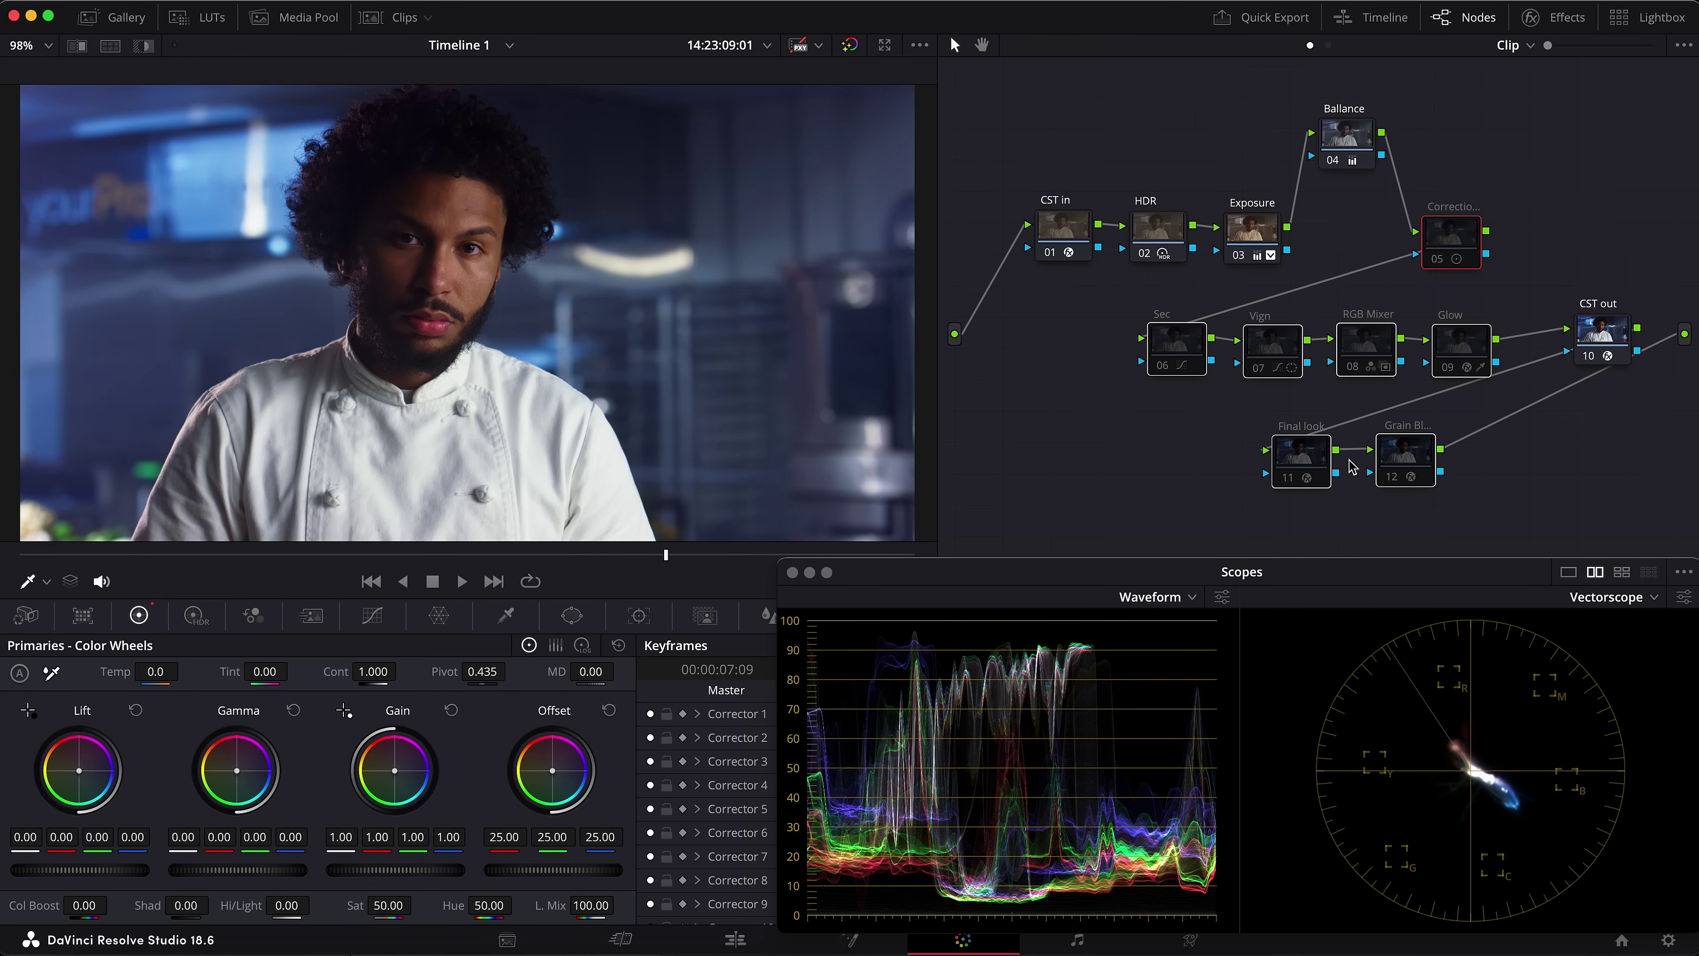
key("ctrl+d")
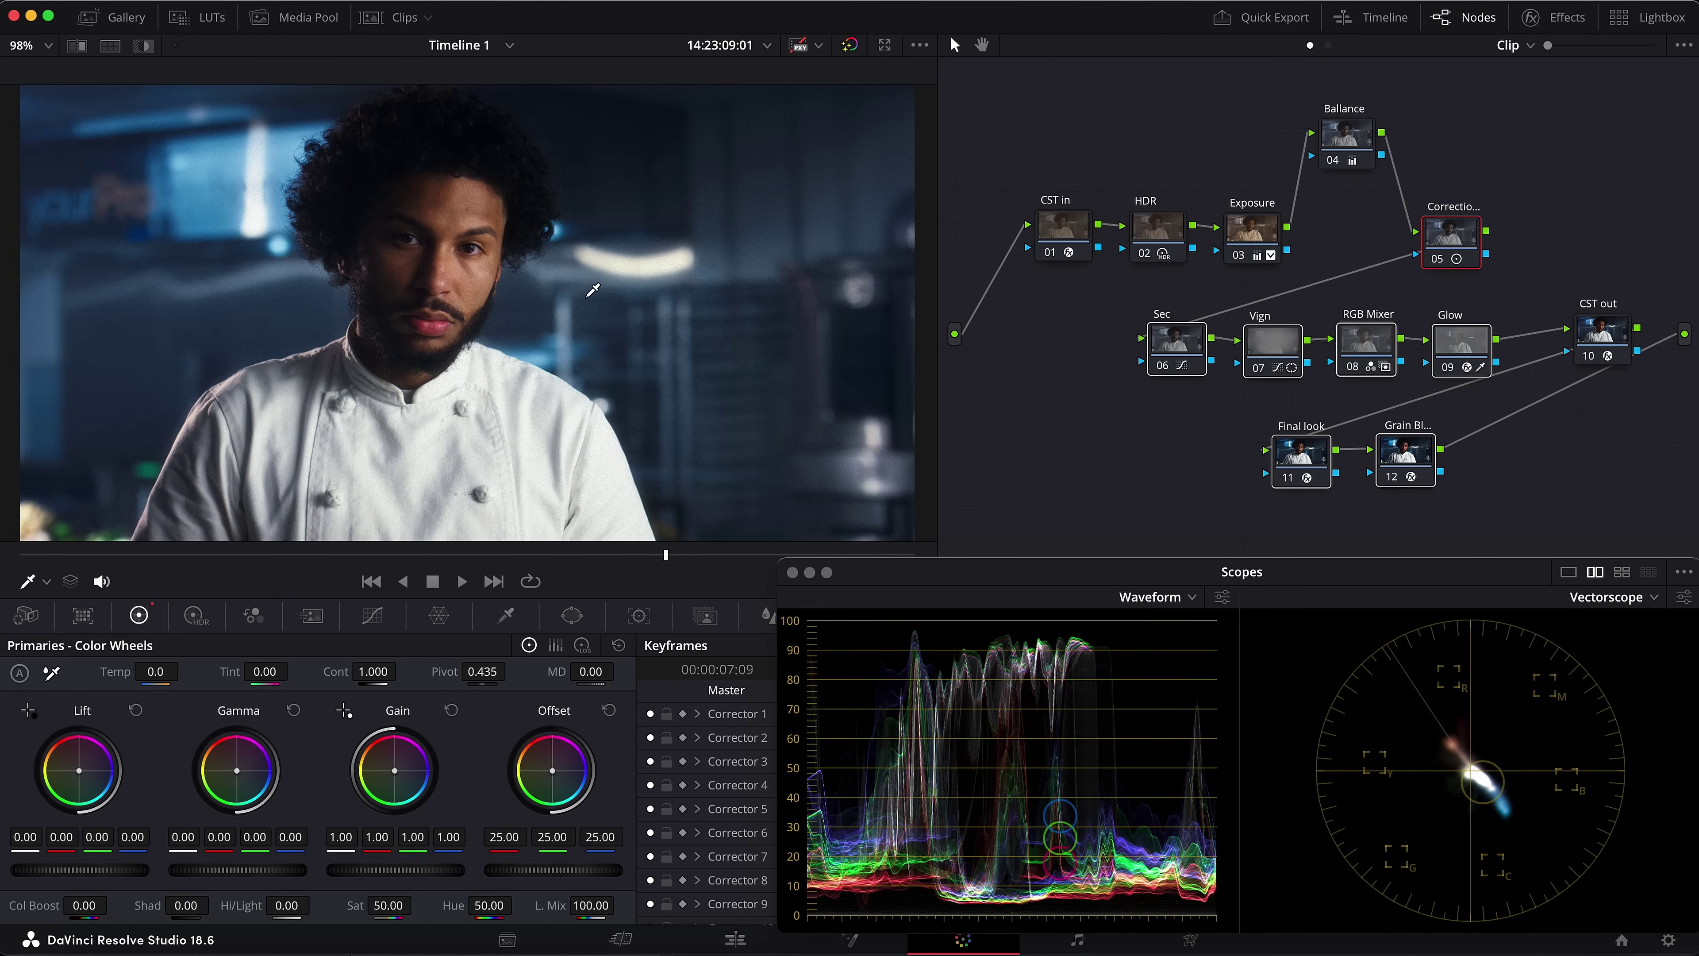
Toggle the Ballance node off and on for comparison, then load the temp/tint Version 2
left_click_drag(1348, 145, 1355, 148)
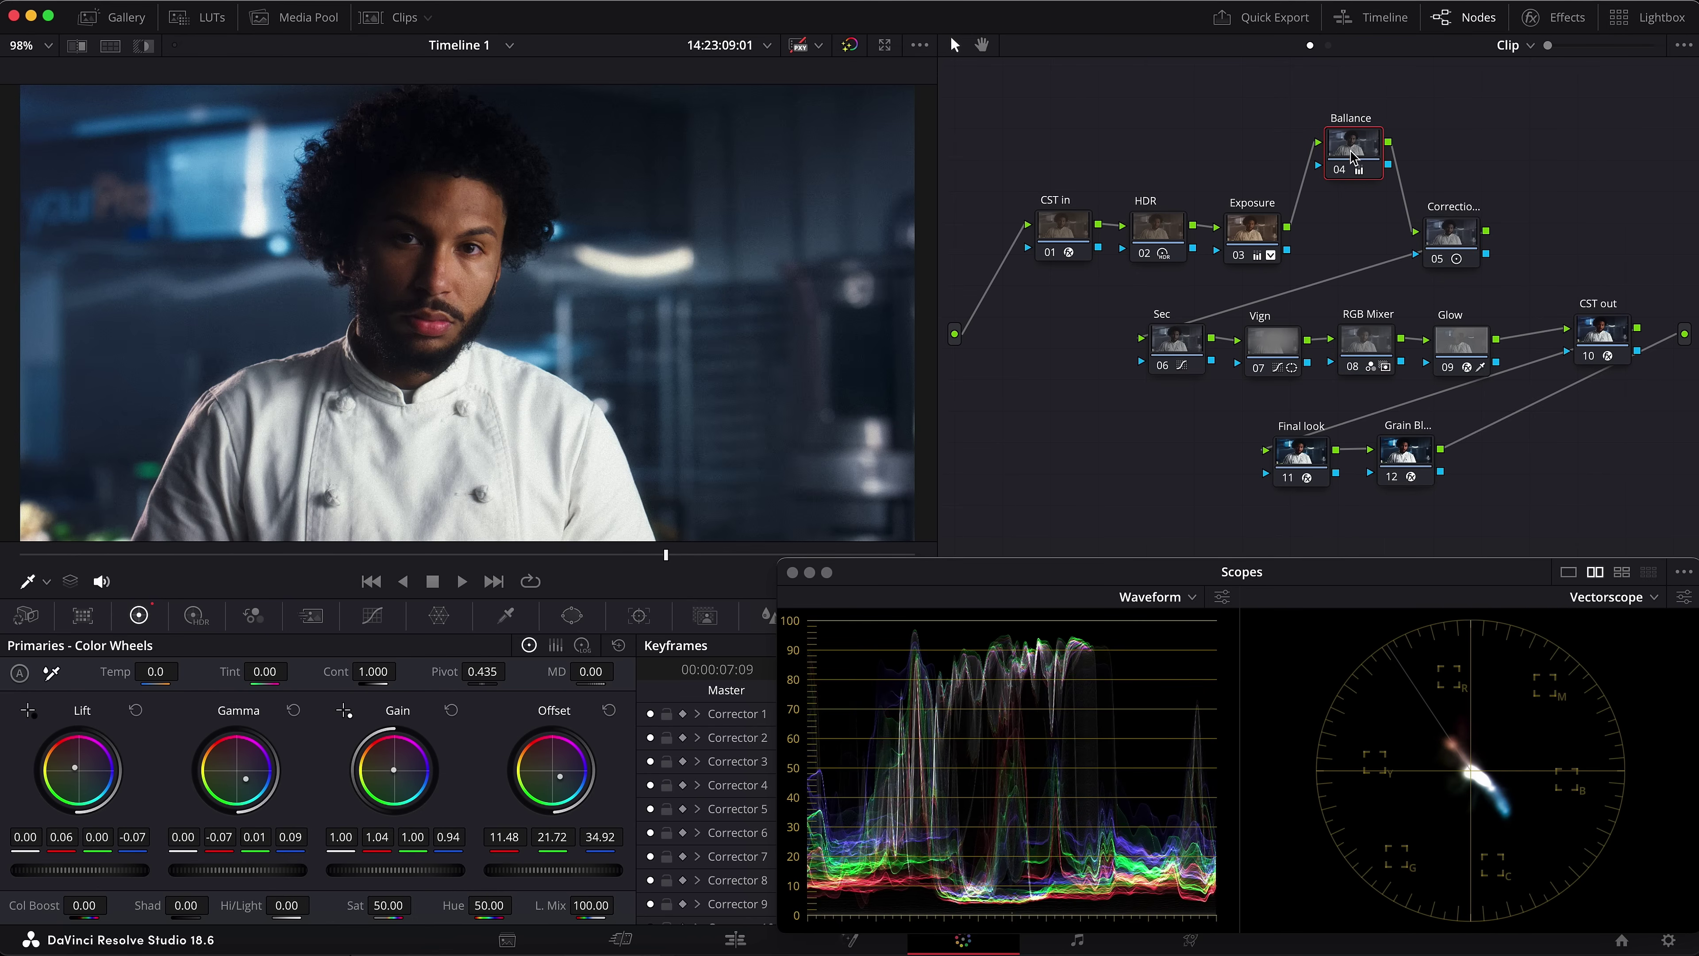
key("ctrl+d")
key("ctrl+d")
key("ctrl+n")
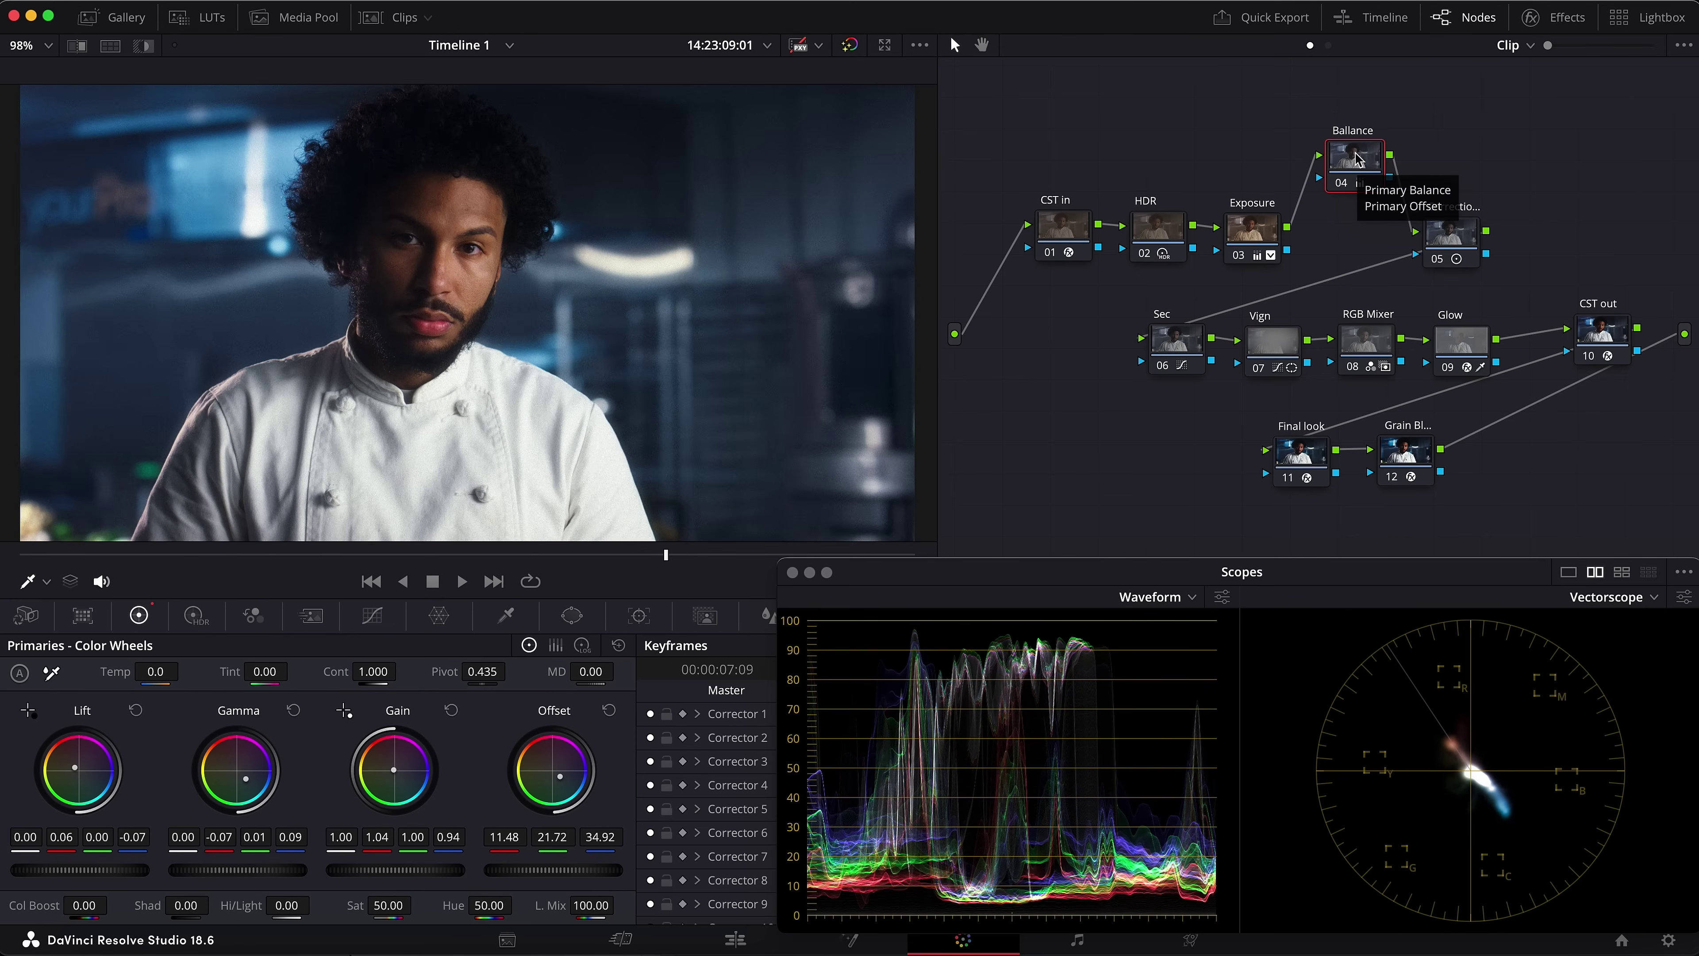
key("ctrl+b")
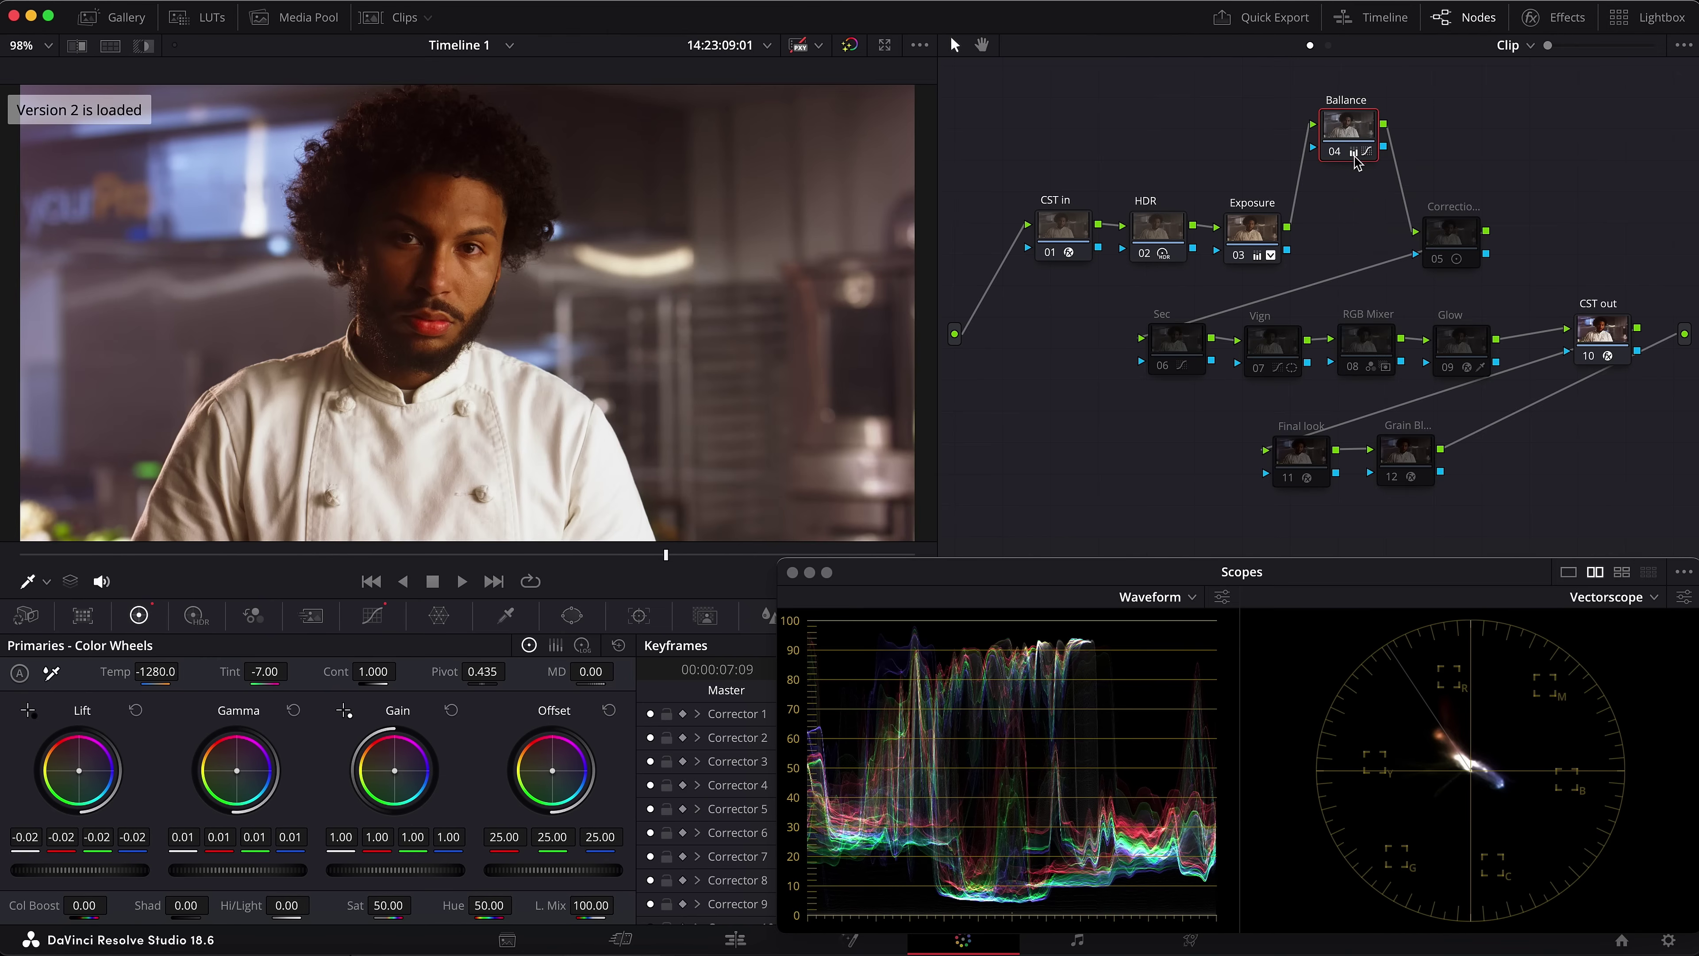
Enable the lower row of disabled nodes in the temp/tint version
left_click(1447, 240)
left_click_drag(1111, 331, 1506, 493)
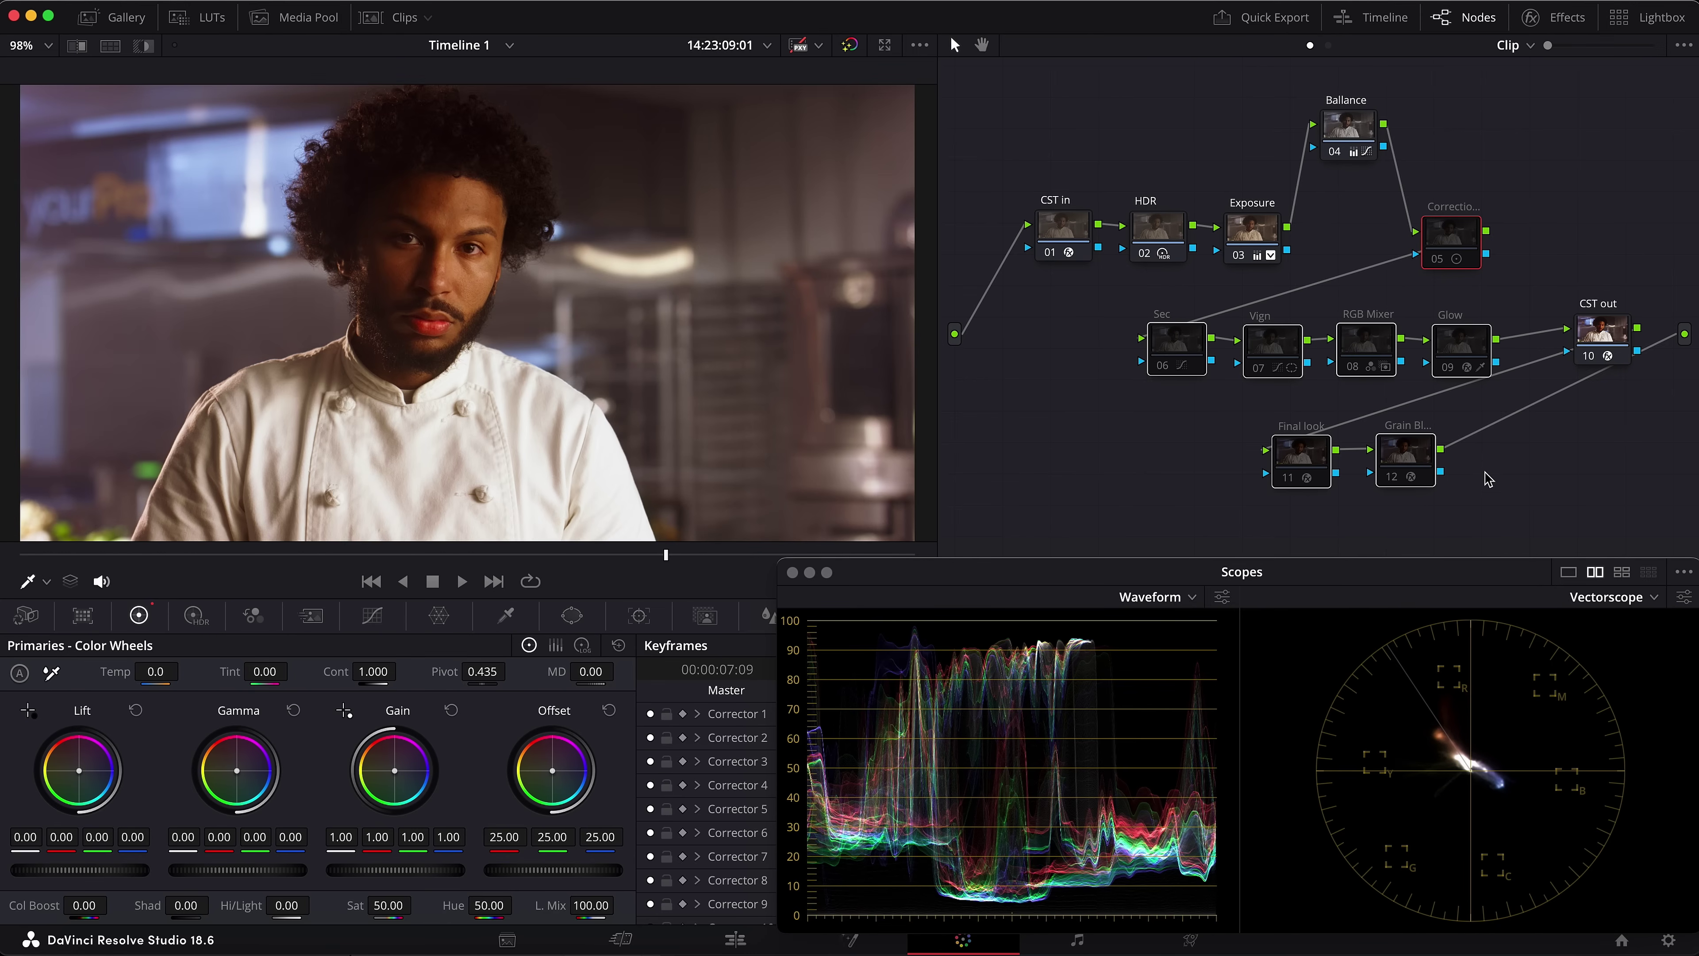
key("super+d")
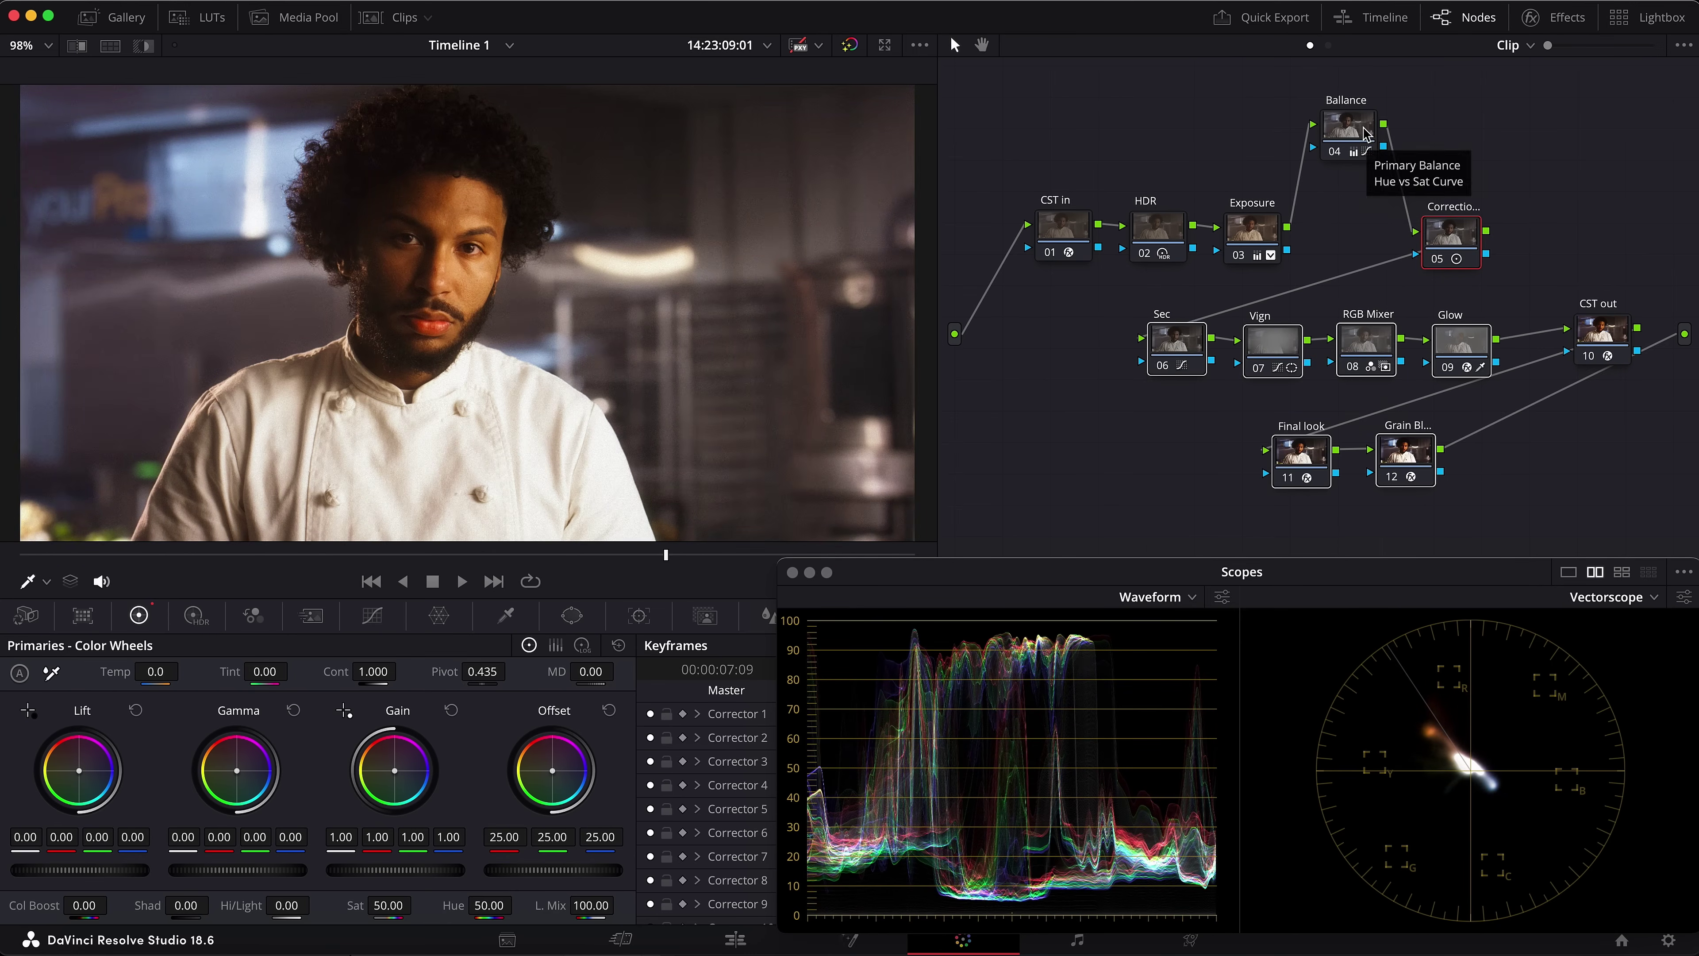
Toggle between the wheel-balanced and temp/tint versions, ending on the wheel-balanced Ballance grade
left_click_drag(1364, 131, 1358, 148)
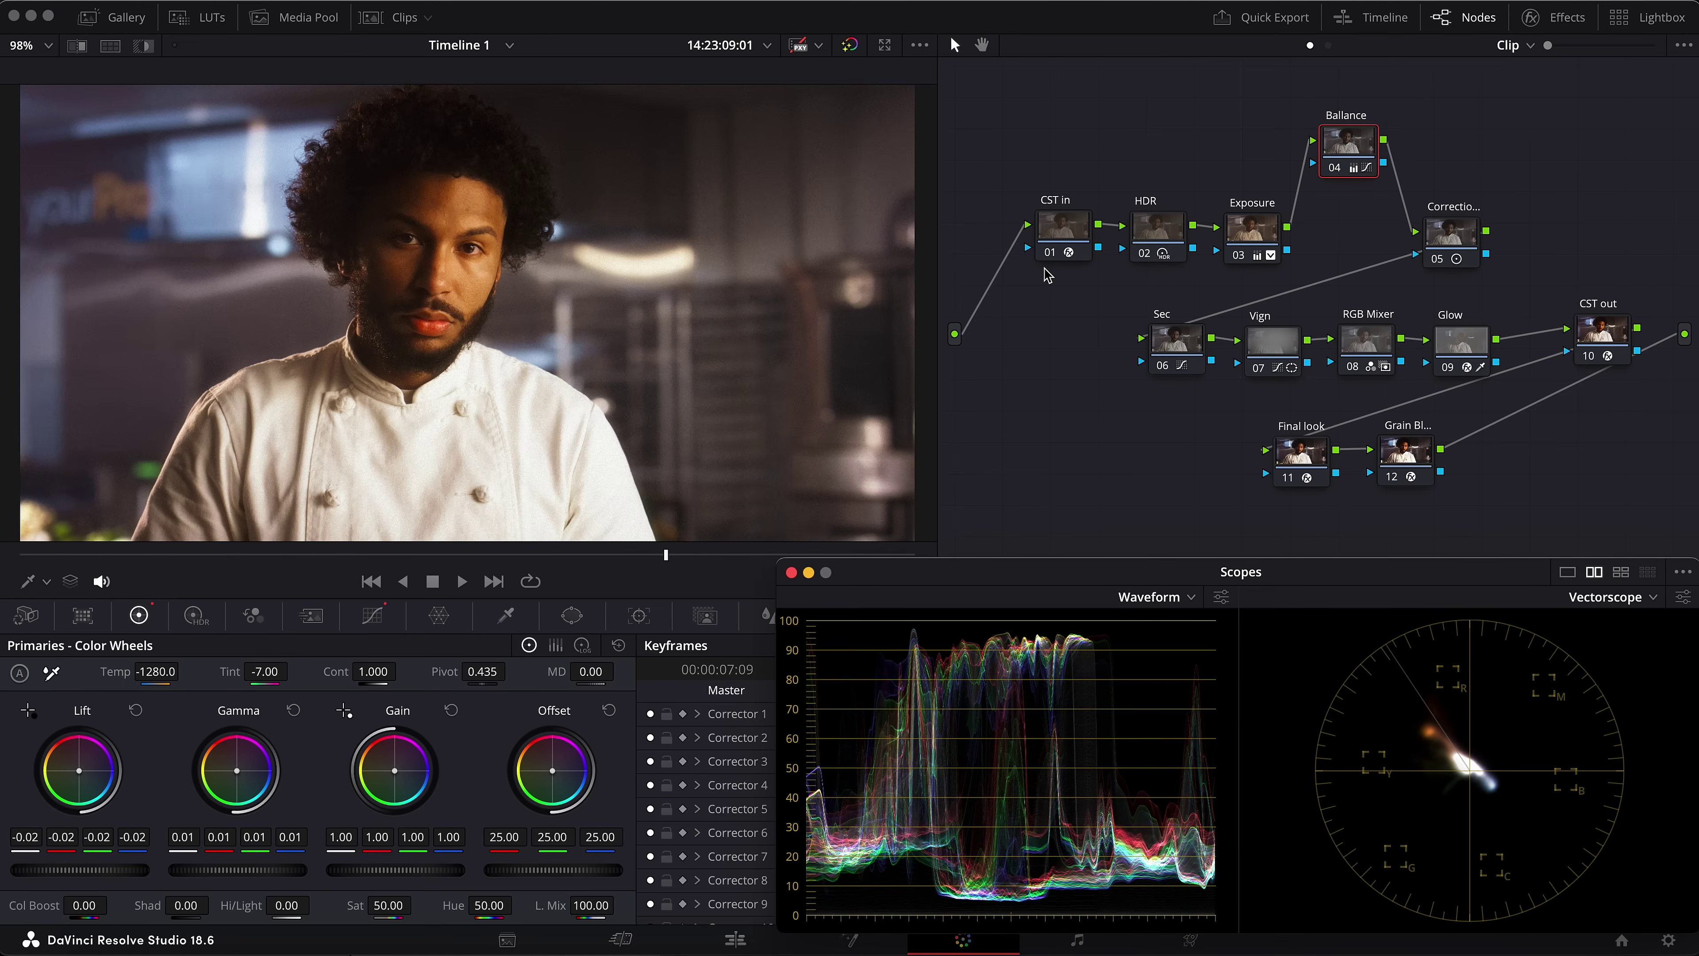
key("super+b")
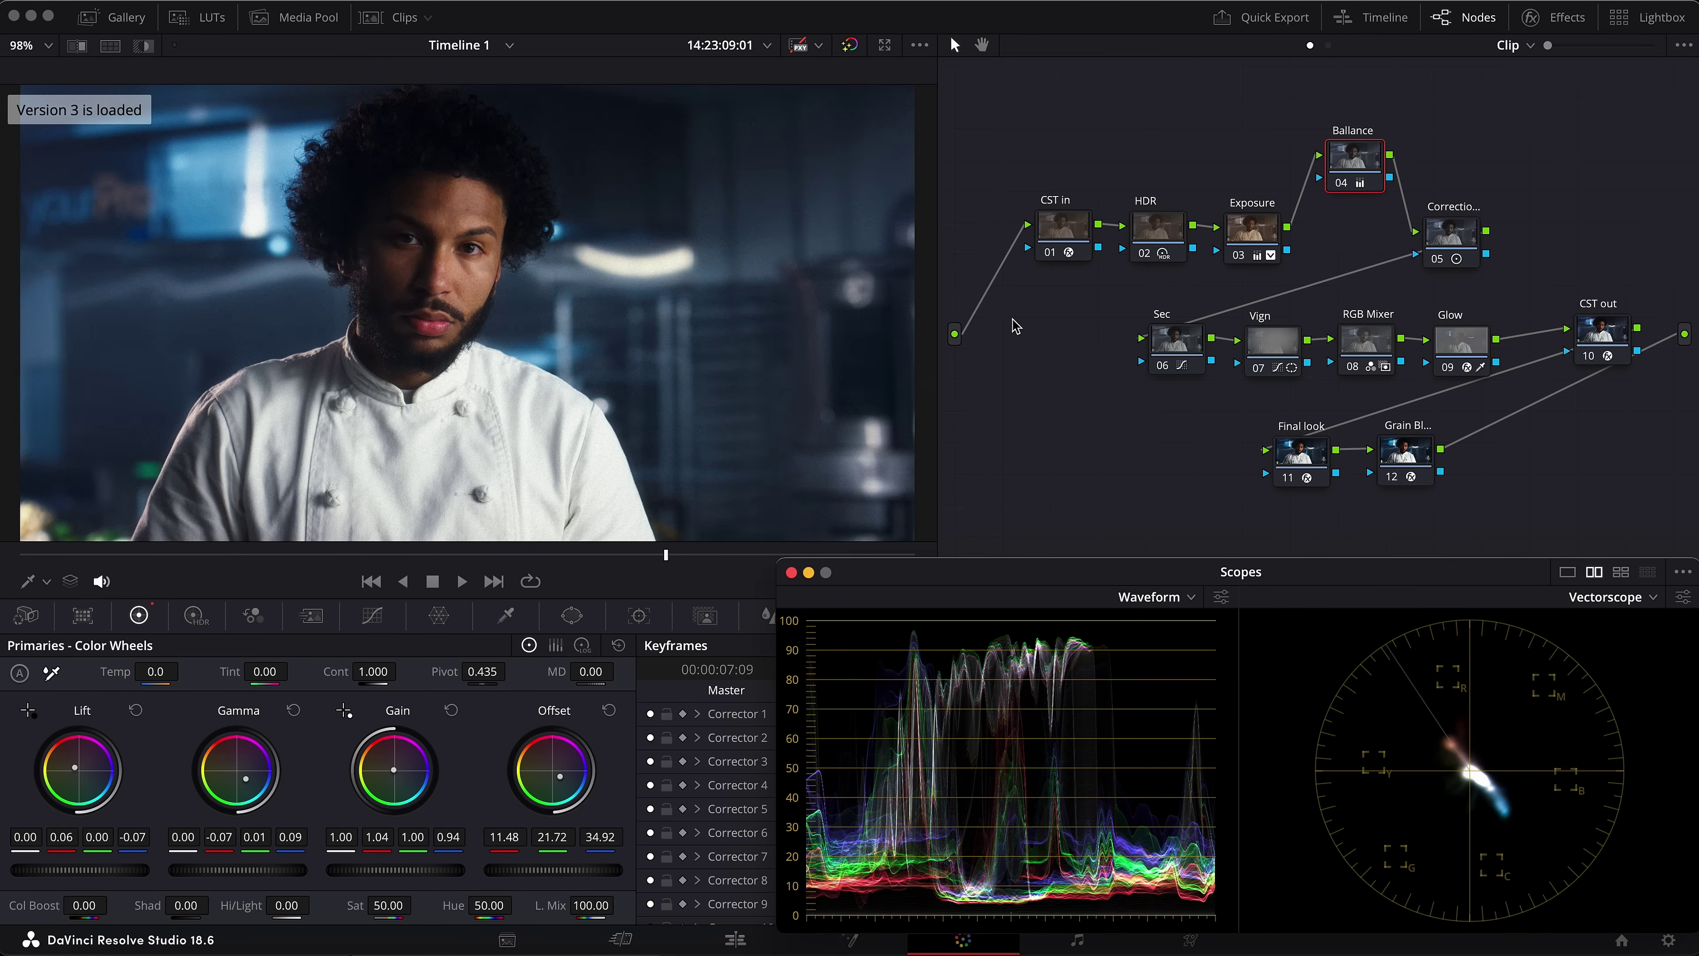
key("super+n")
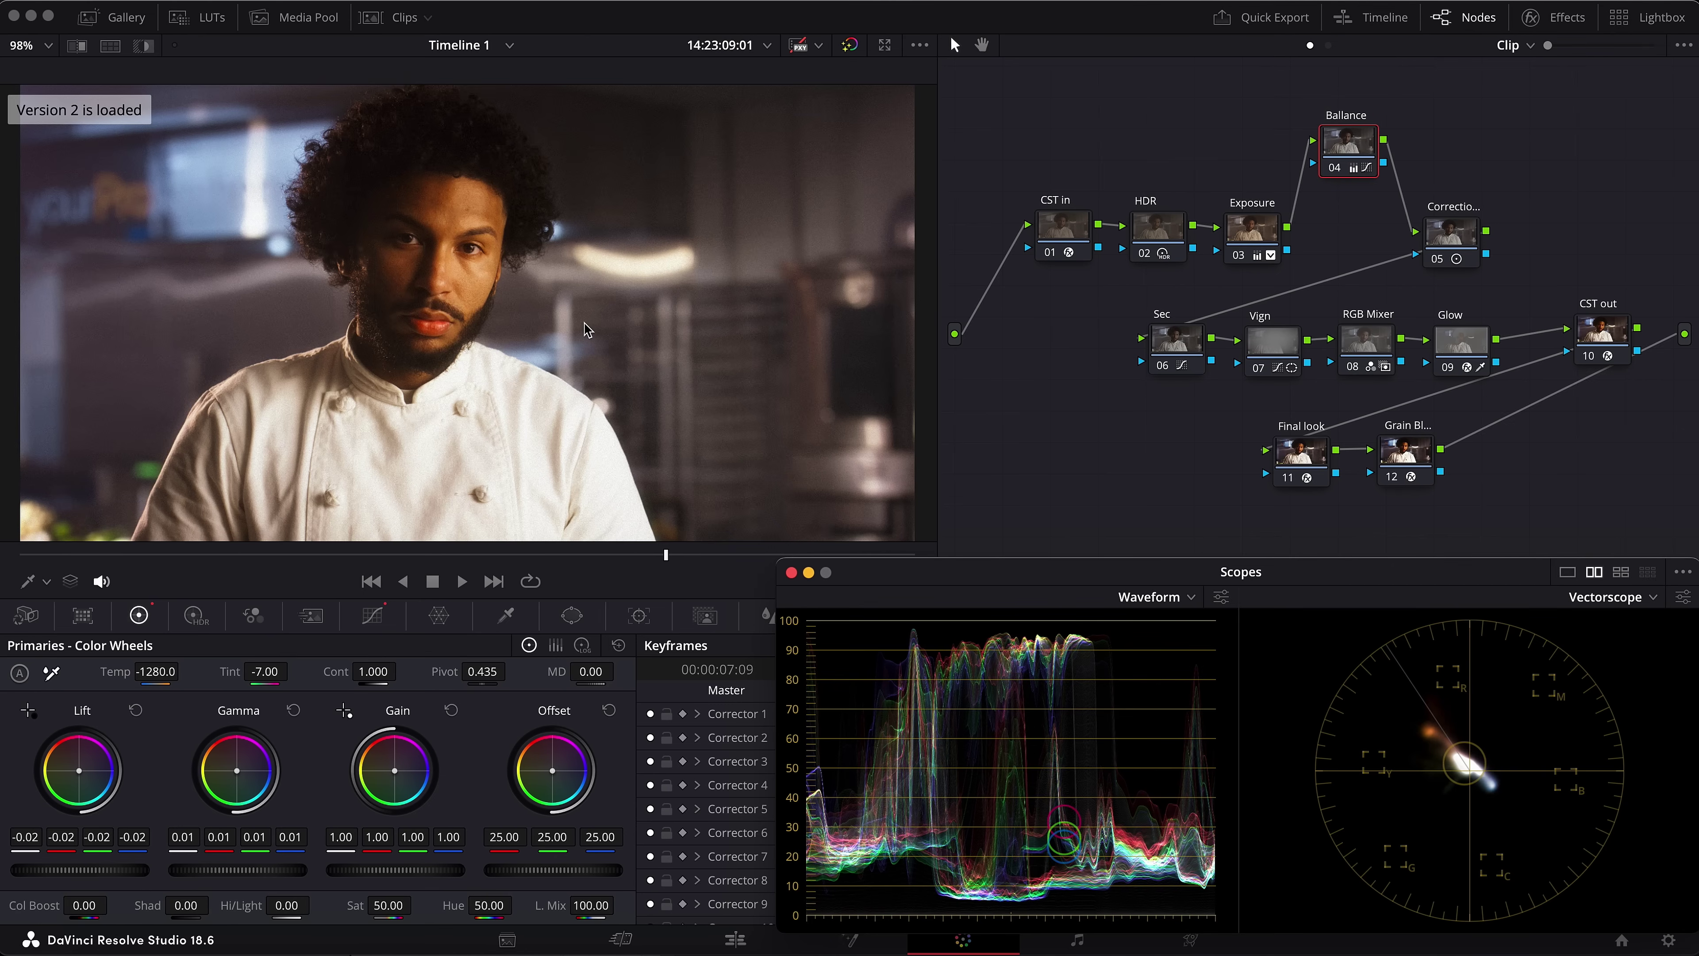
key("super+b")
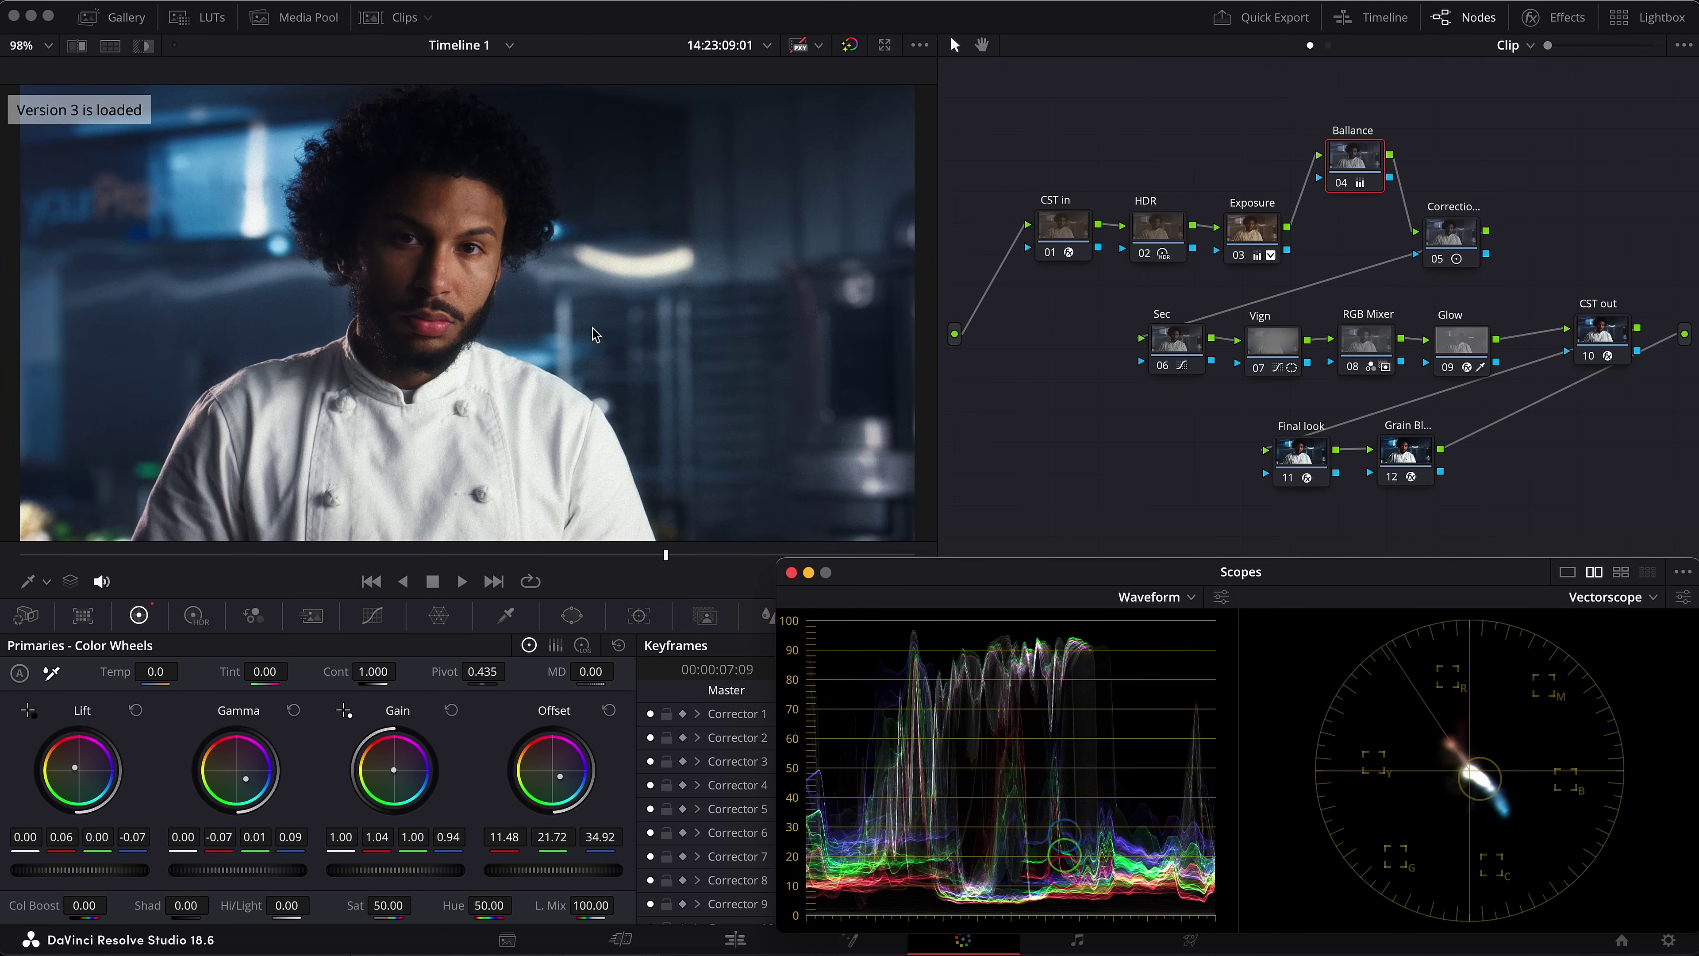
Select every node in the graph, from the first node through CST out
left_click(1081, 328)
key("super+a")
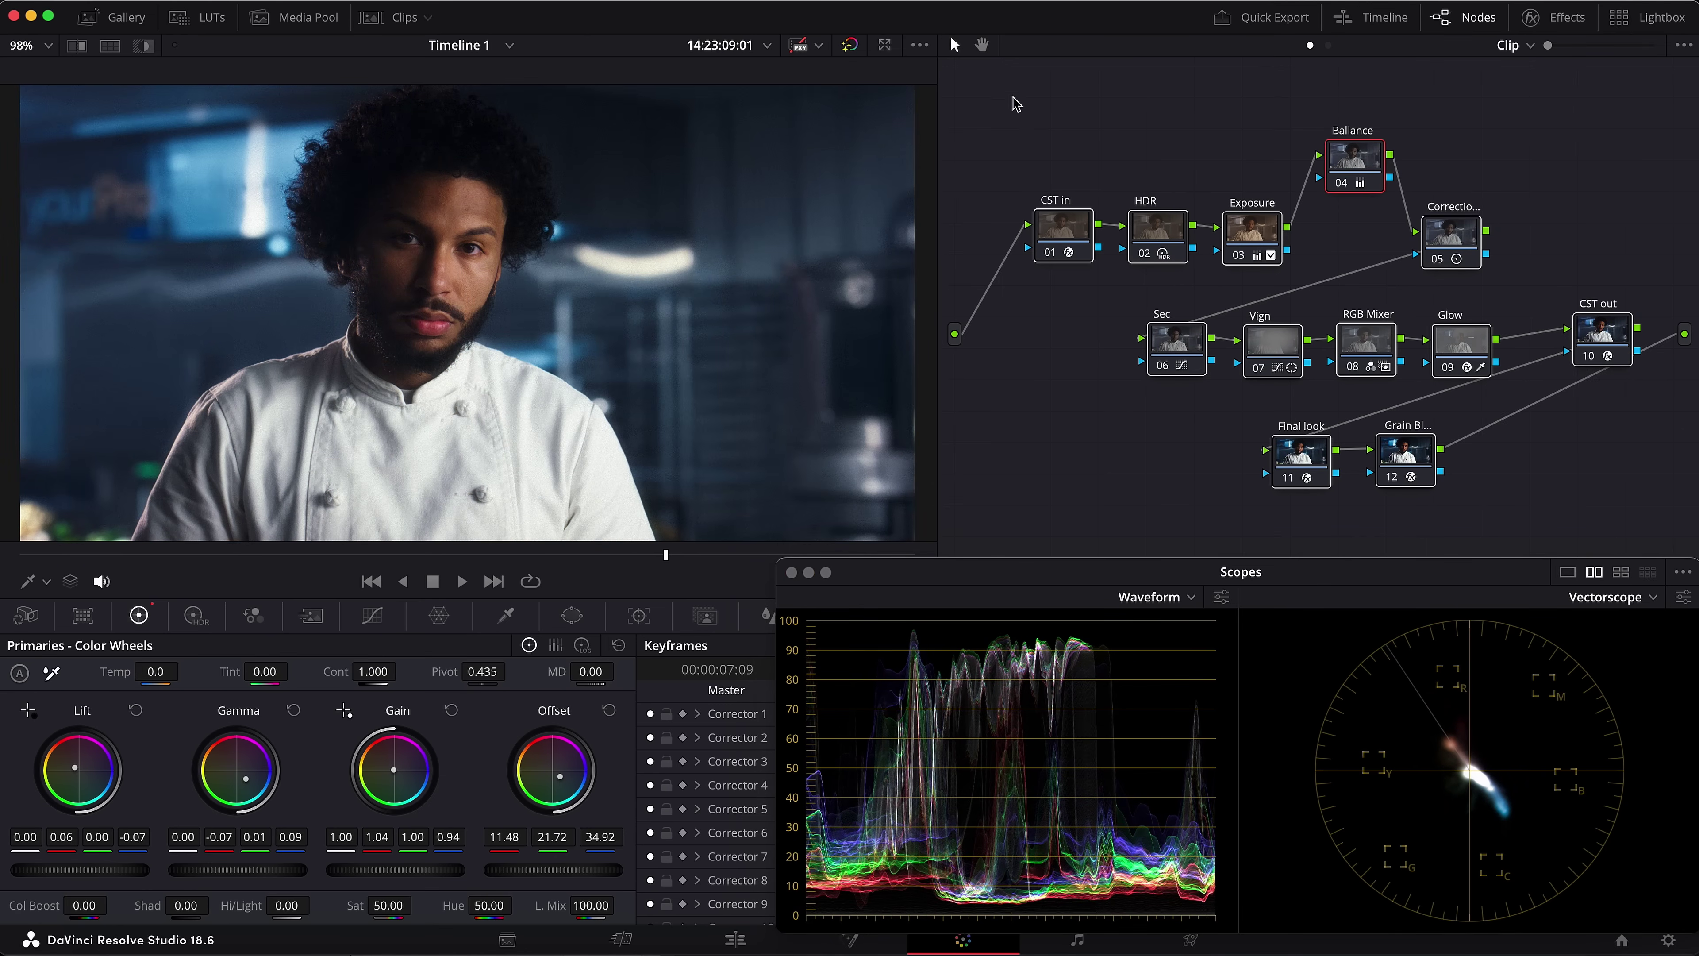
left_click_drag(1014, 97, 990, 265)
left_click_drag(1579, 518, 1619, 535)
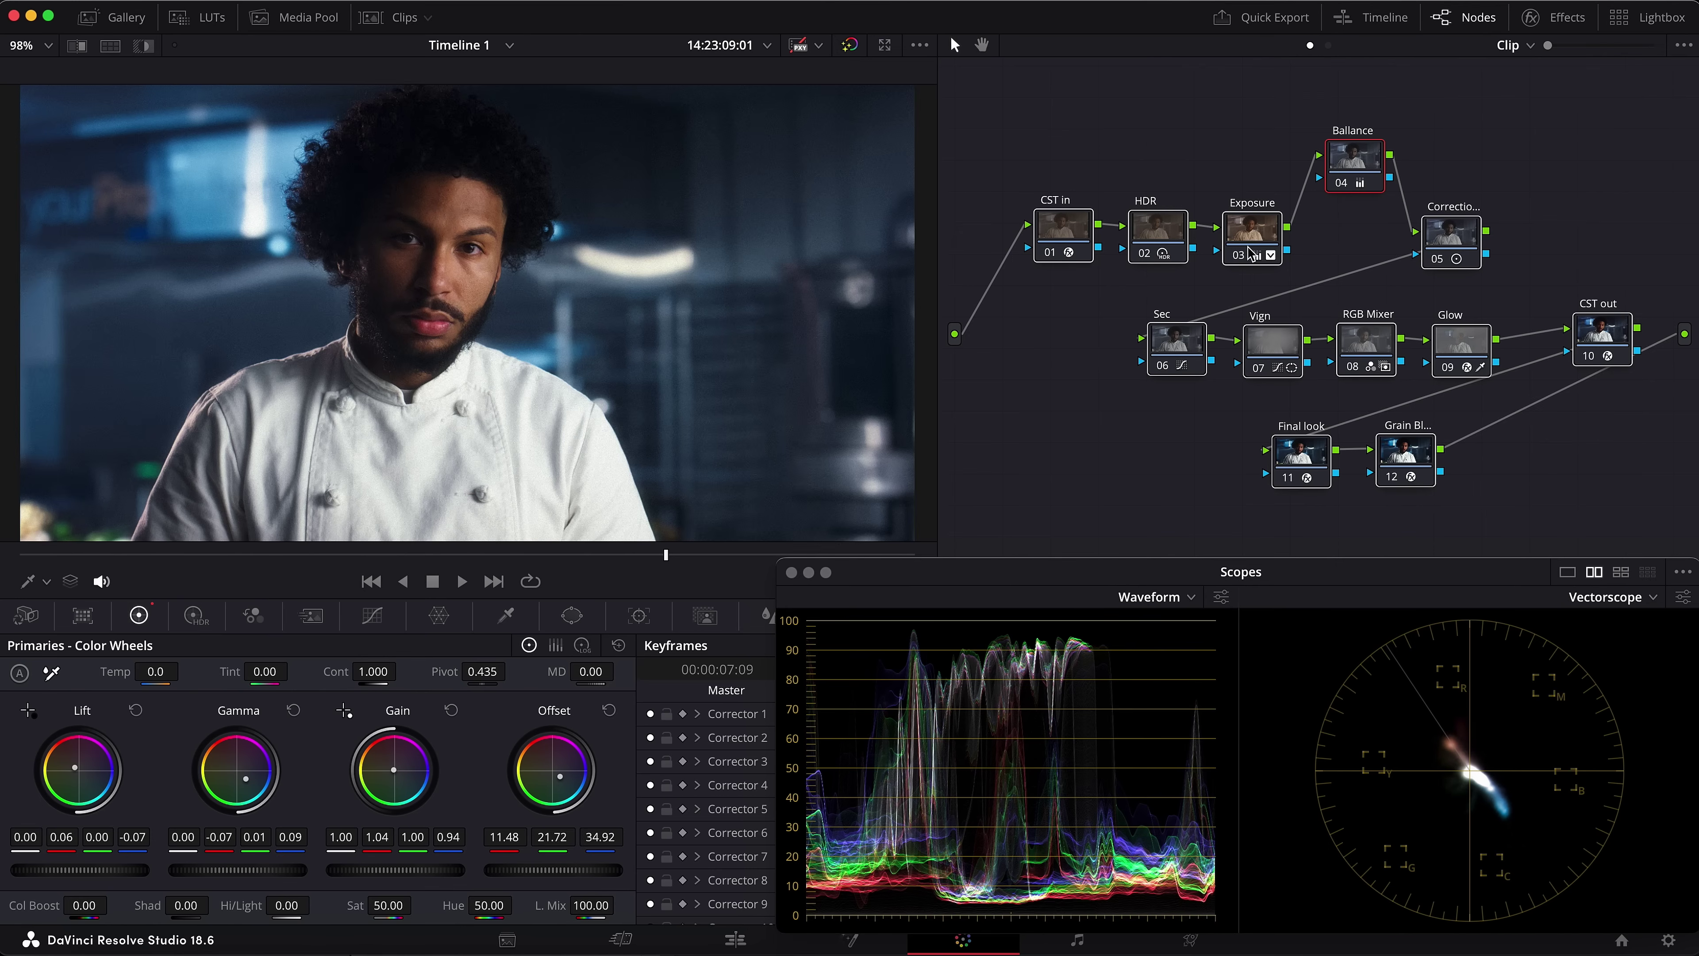